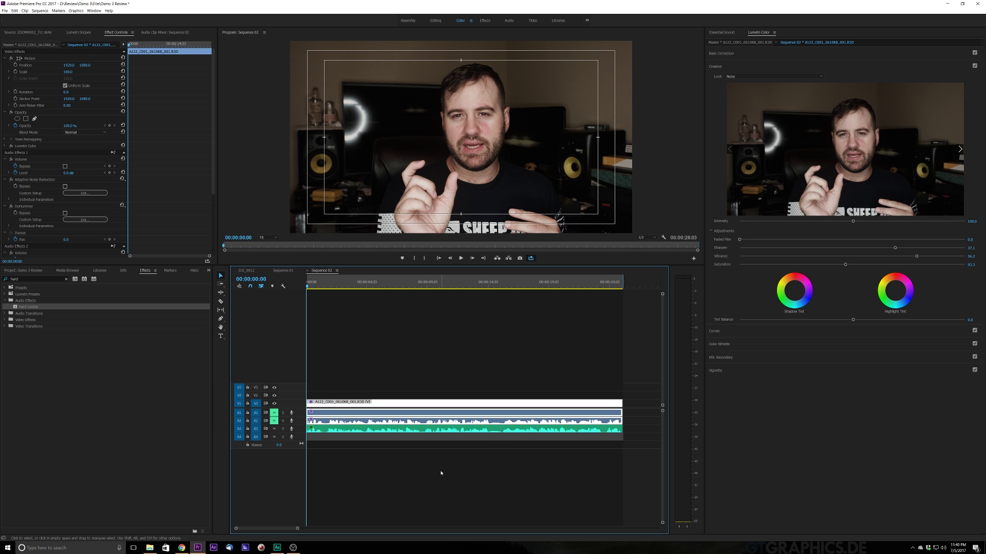
# Switch to the web browser and look over the two open YouTube channel pages
pyautogui.hotkey('alt', 'Tab')
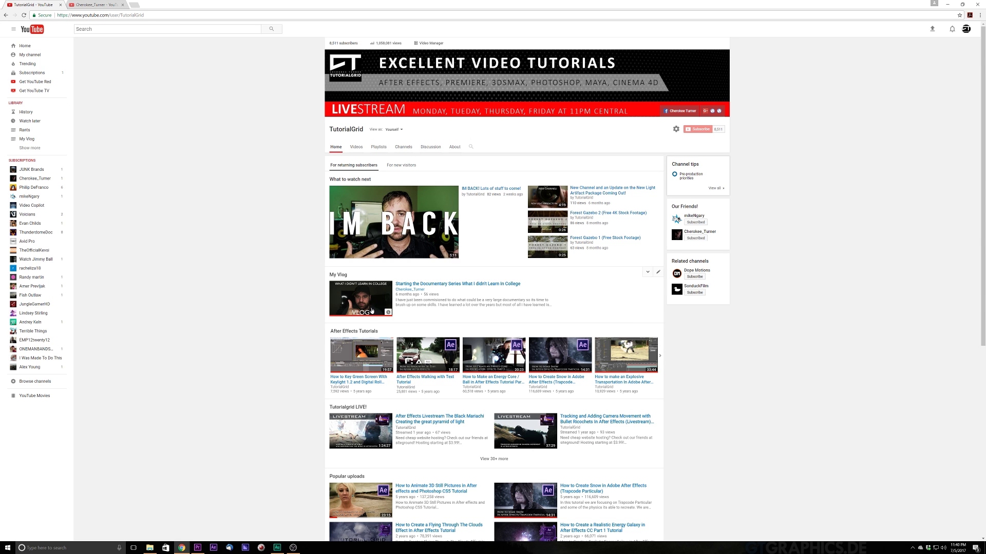
pyautogui.scroll(-6, 371, 310)
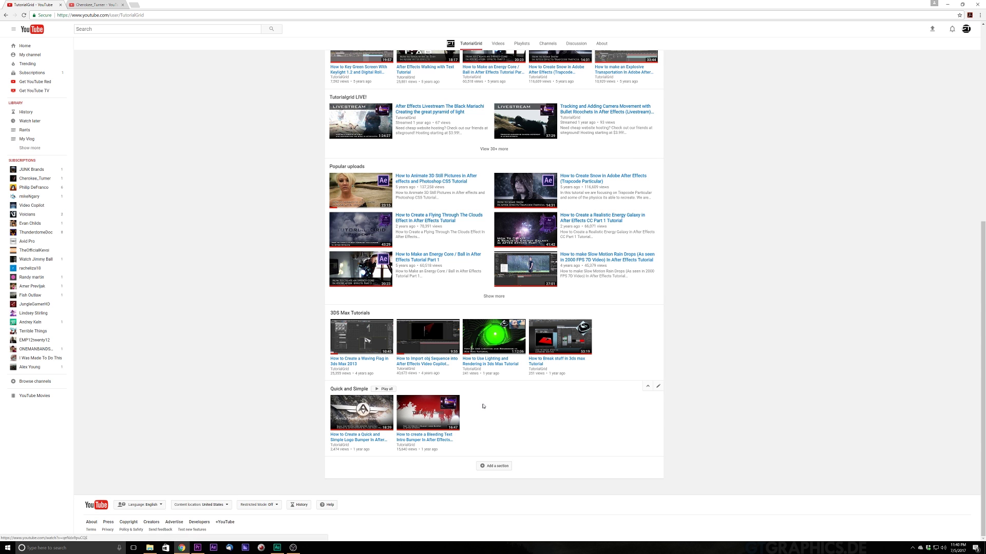
pyautogui.scroll(5, 431, 182)
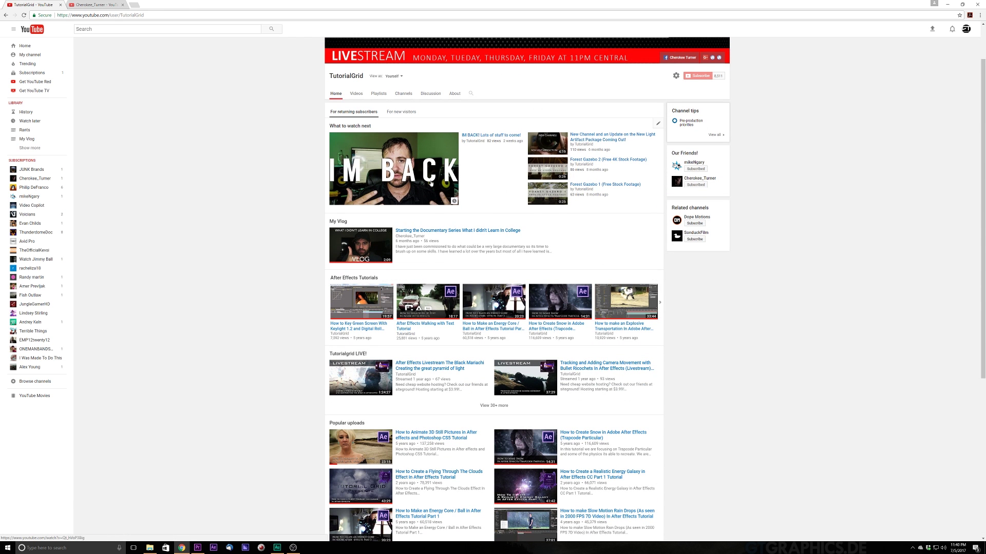
pyautogui.click(121, 3)
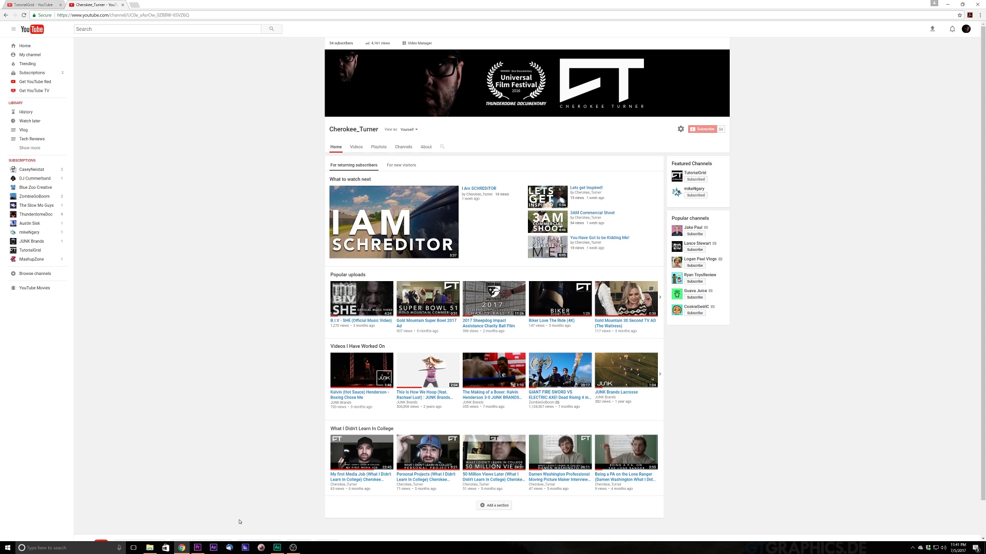
# Return to Premiere Pro and play Sequence 02 from the start to hear the existing audio
pyautogui.click(197, 548)
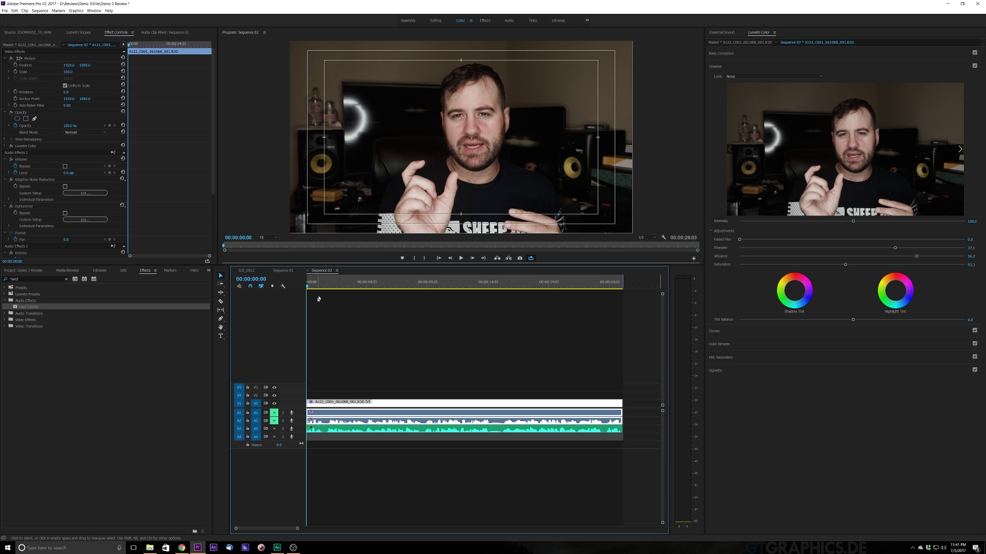
pyautogui.press('space')
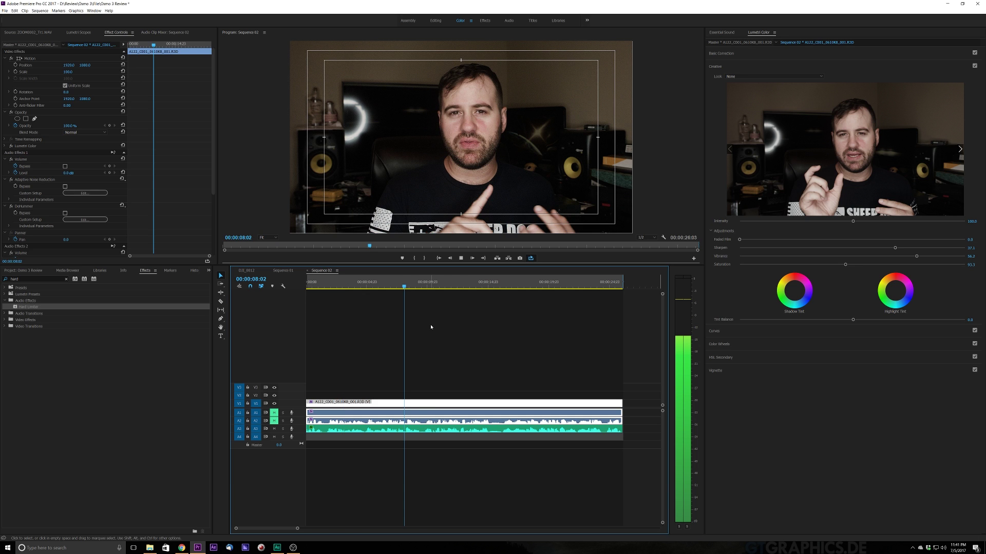
pyautogui.press('space')
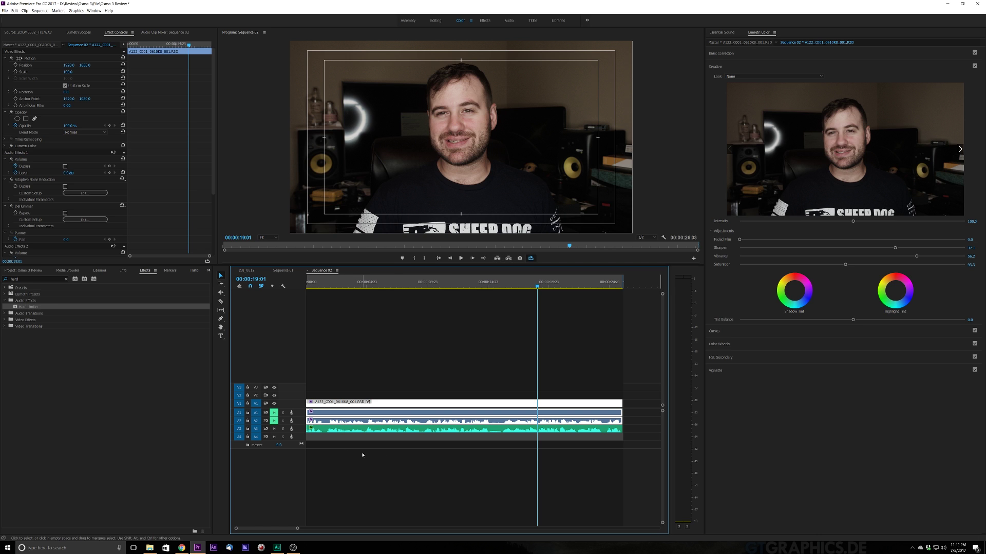
# Select the audio clip on track A3 and replay the sequence from the beginning with its effects applied
pyautogui.click(391, 428)
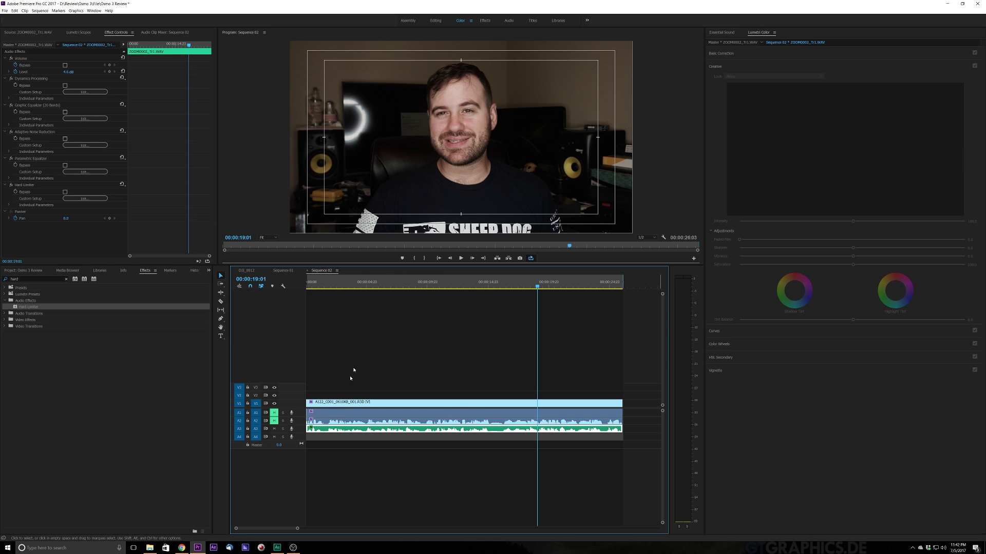
pyautogui.click(12, 92)
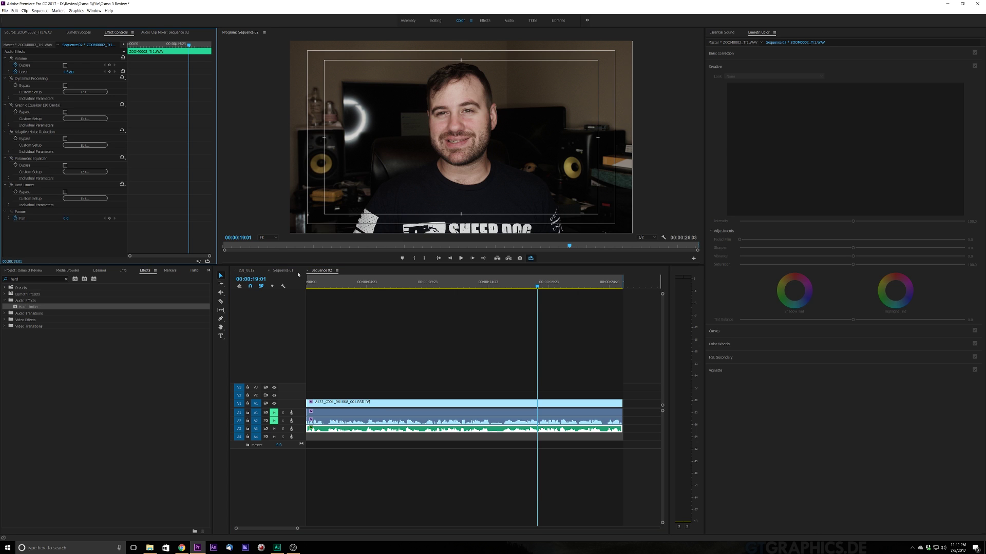
pyautogui.click(256, 319)
pyautogui.press('Home')
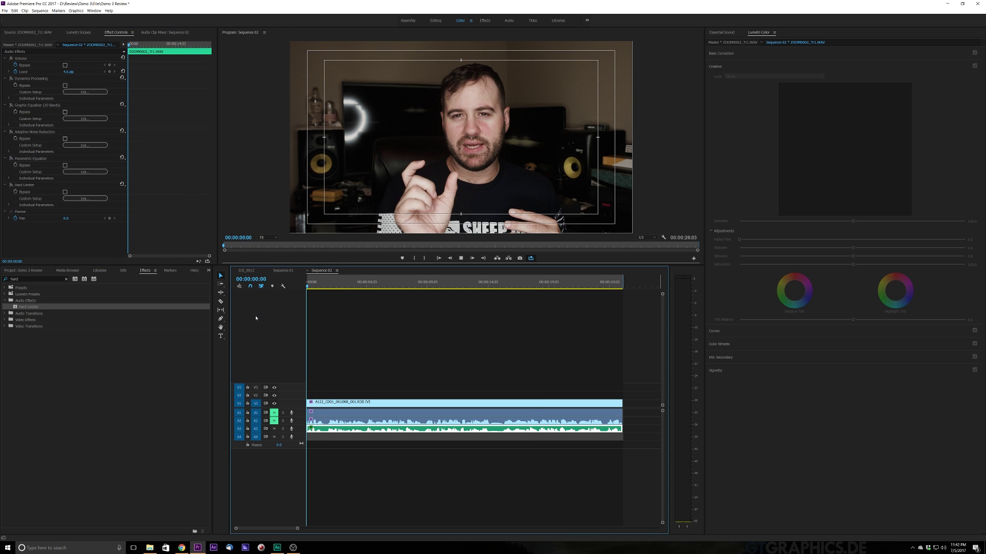
pyautogui.press('space')
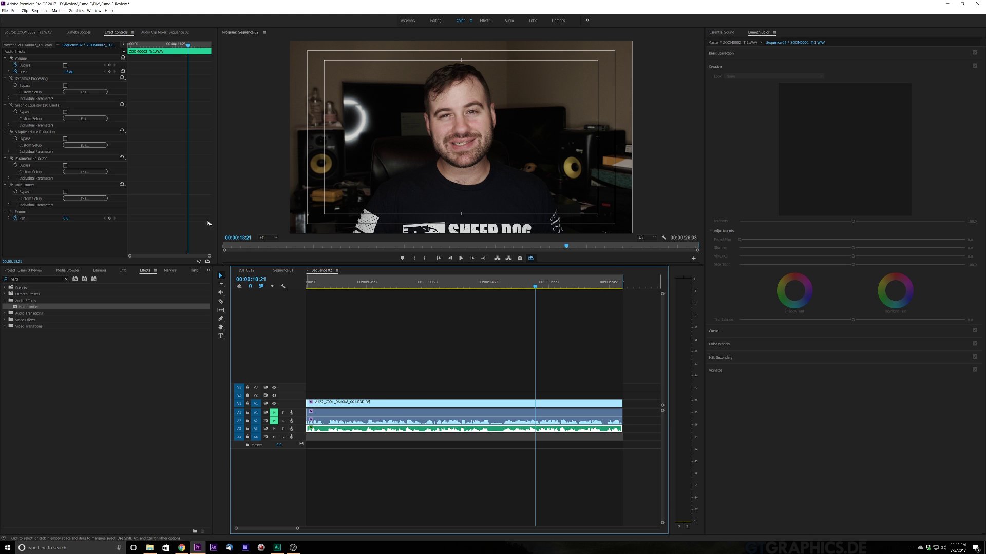
# Remove the Hard Limiter, Parametric Equalizer, Adaptive Noise Reduction, Graphic Equalizer and Dynamics Processing effects from the A3 audio clip
pyautogui.click(24, 185)
pyautogui.press('Delete')
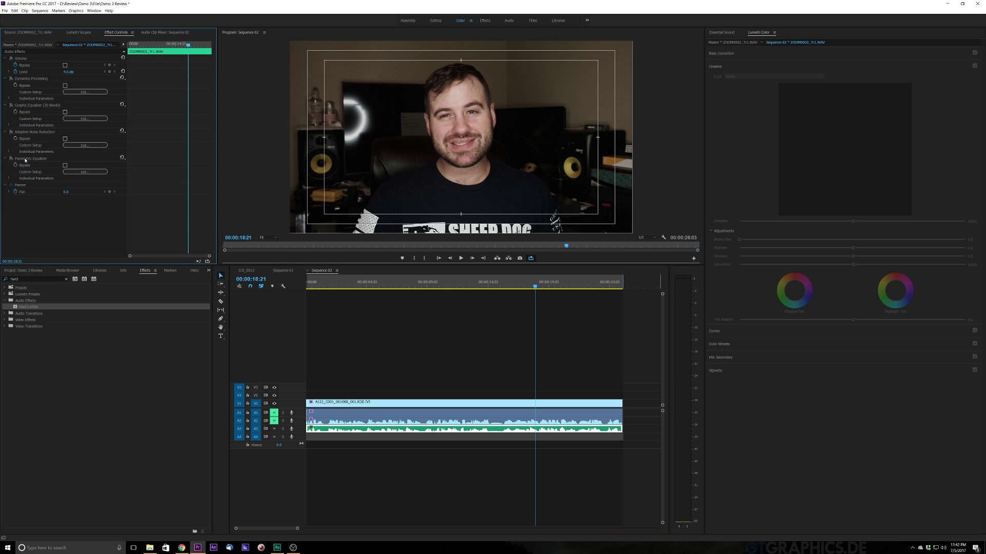
pyautogui.click(26, 158)
pyautogui.press('Delete')
pyautogui.click(25, 132)
pyautogui.press('Delete')
pyautogui.click(26, 105)
pyautogui.press('Delete')
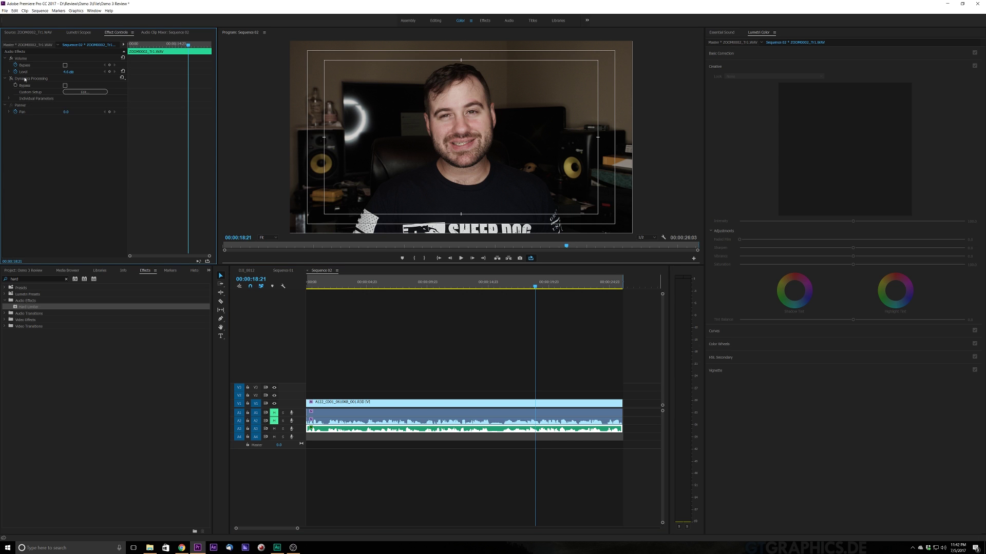
pyautogui.click(26, 79)
pyautogui.press('Delete')
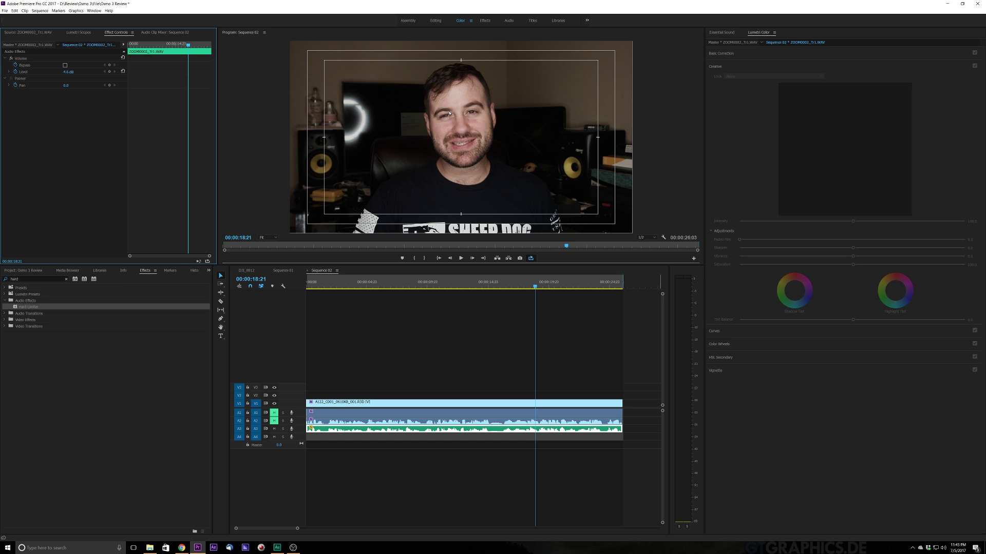
# Display the Essential Sound dialogue settings for the audio clip on track A3
pyautogui.click(722, 31)
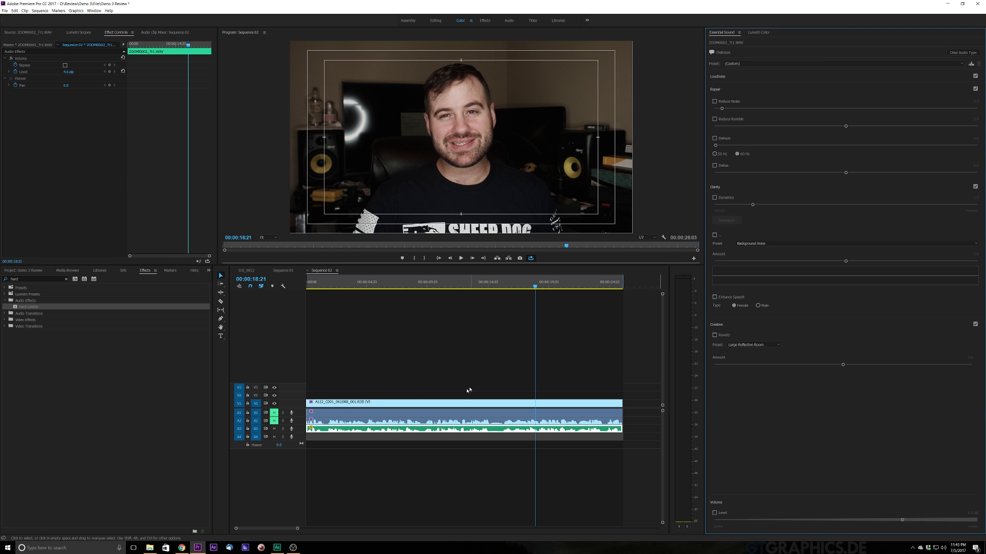
pyautogui.click(400, 433)
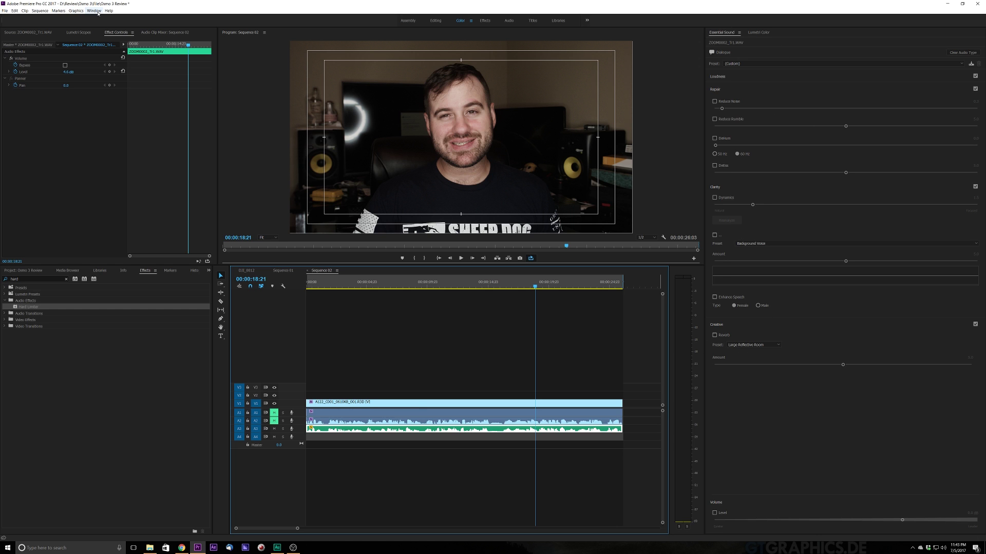
pyautogui.click(94, 11)
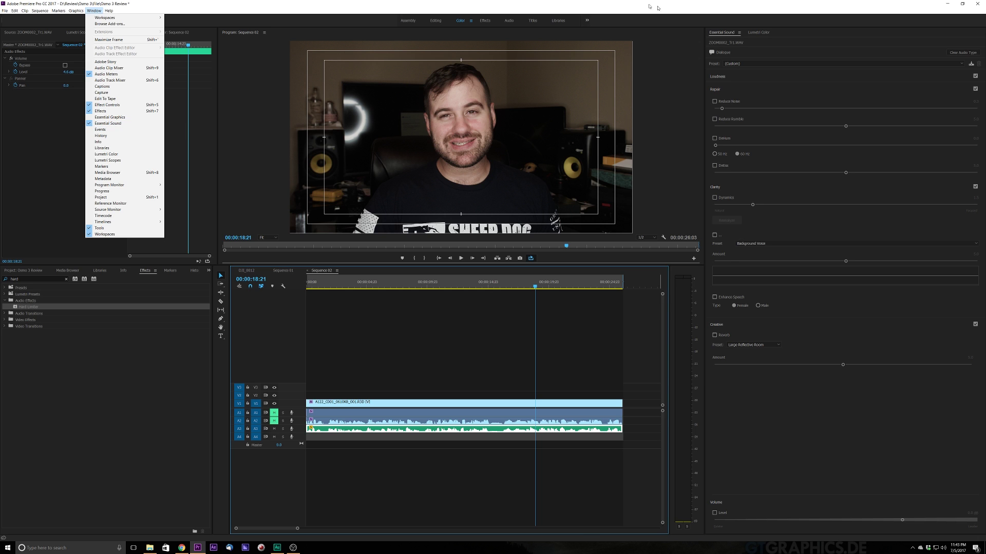
pyautogui.click(233, 49)
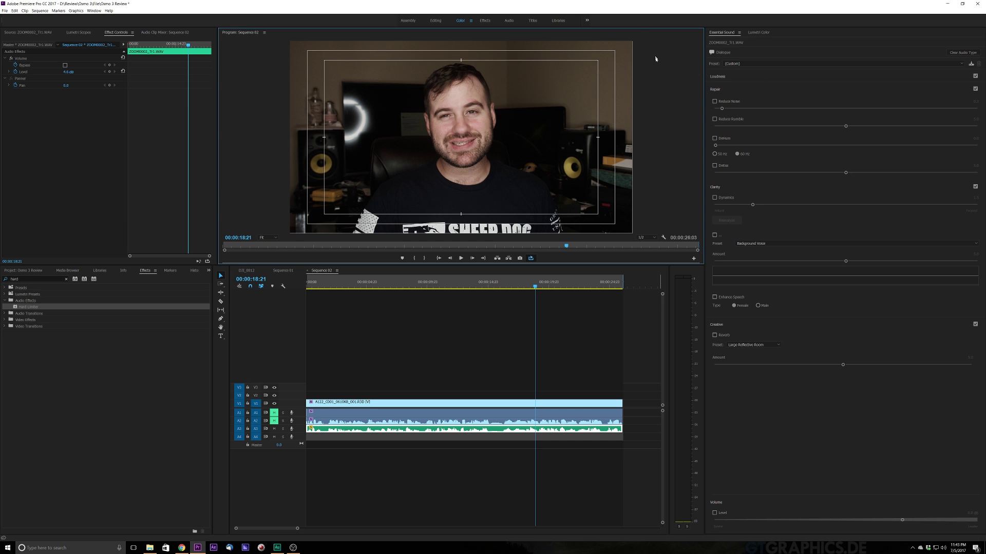
pyautogui.click(759, 32)
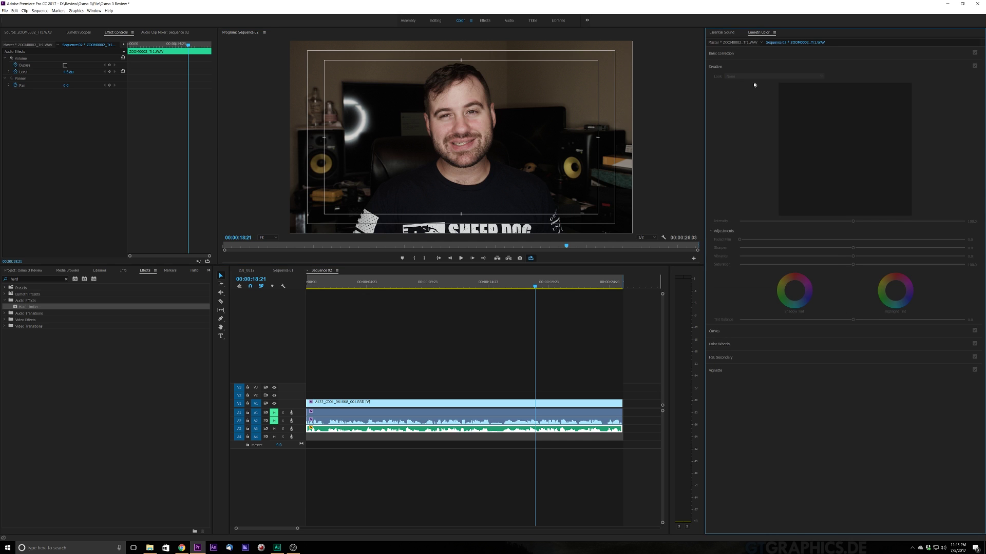
pyautogui.click(723, 33)
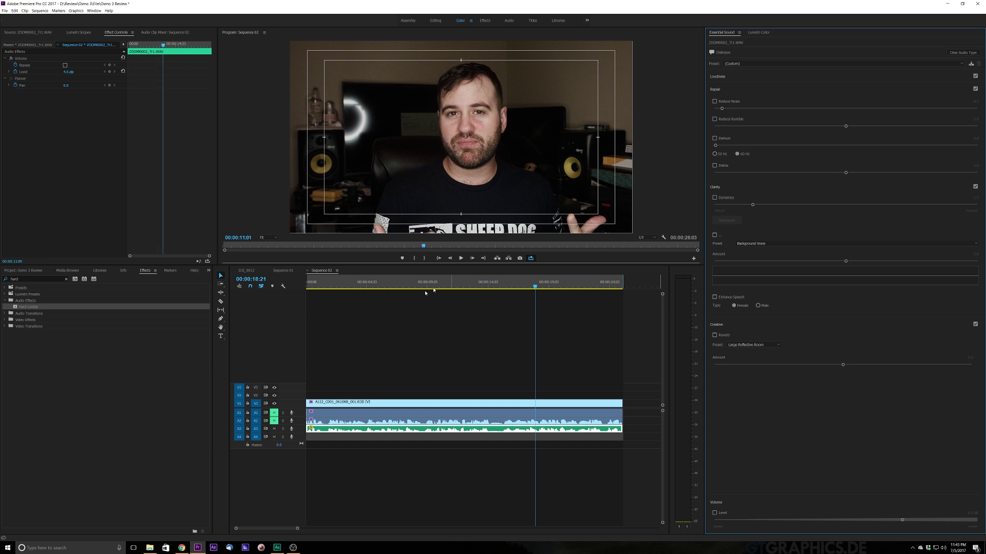
# Play the opening of the sequence in short bursts to hear the untreated audio, leaving the playhead at 00:00:01:16
pyautogui.click(379, 350)
pyautogui.press('Home')
pyautogui.press('space')
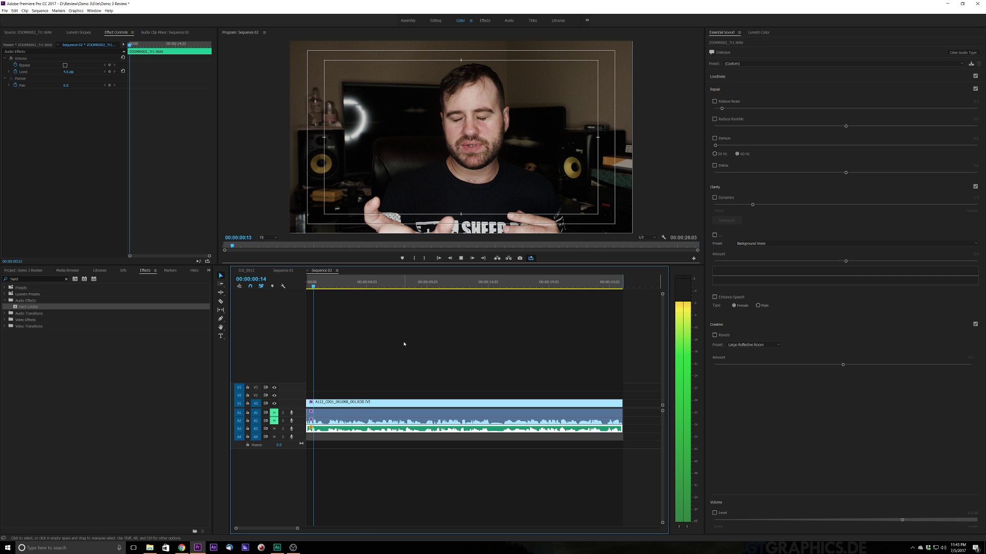
pyautogui.press('space')
pyautogui.press('space')
pyautogui.press('space')
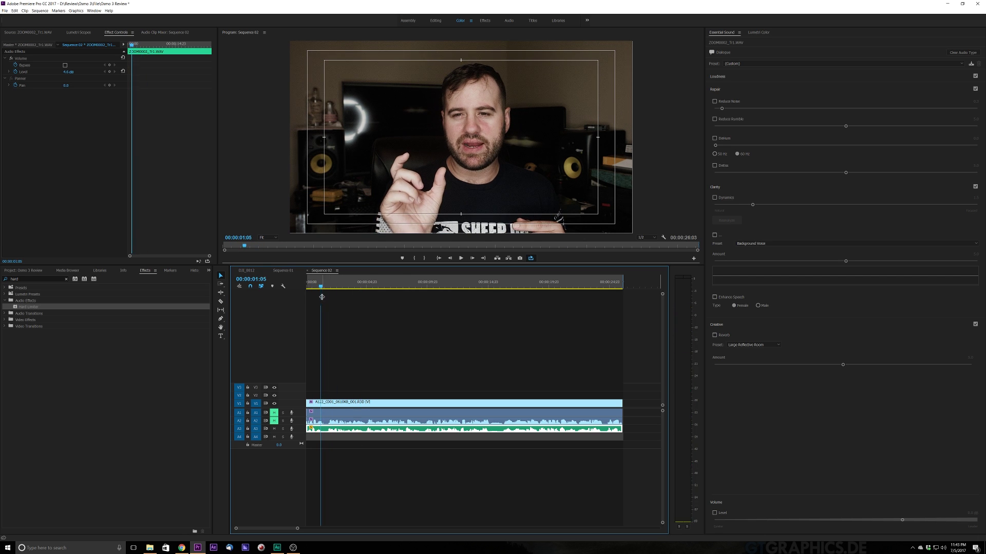
pyautogui.press('space')
pyautogui.click(322, 292)
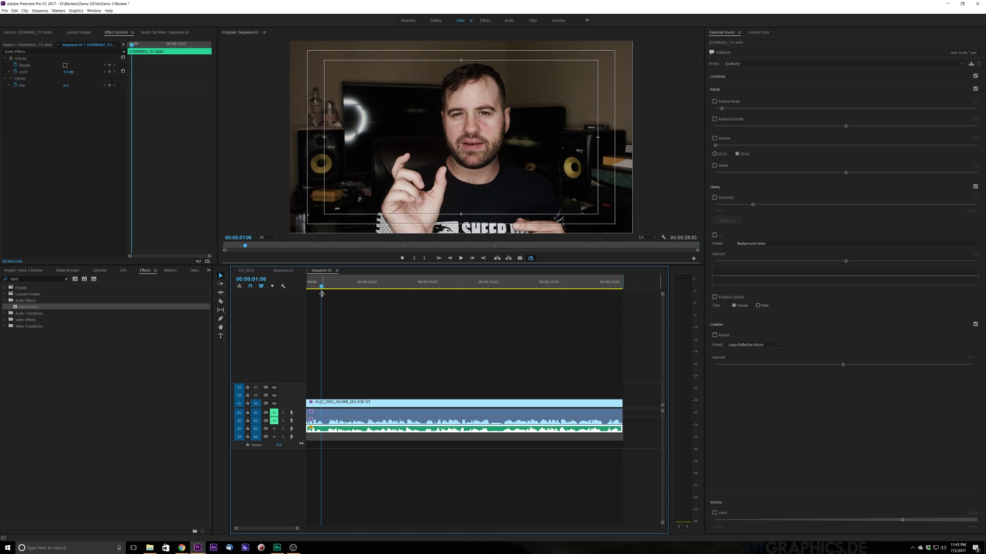
pyautogui.press('space')
pyautogui.press('space')
pyautogui.click(326, 294)
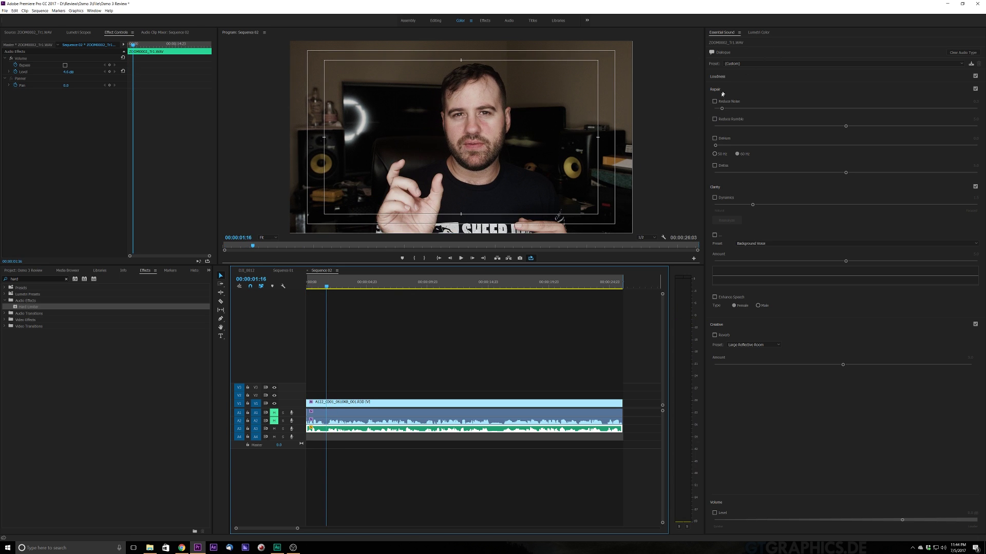
# Enable Reduce Noise on the dialogue clip, set it to 5.0 and play back the result
pyautogui.click(714, 101)
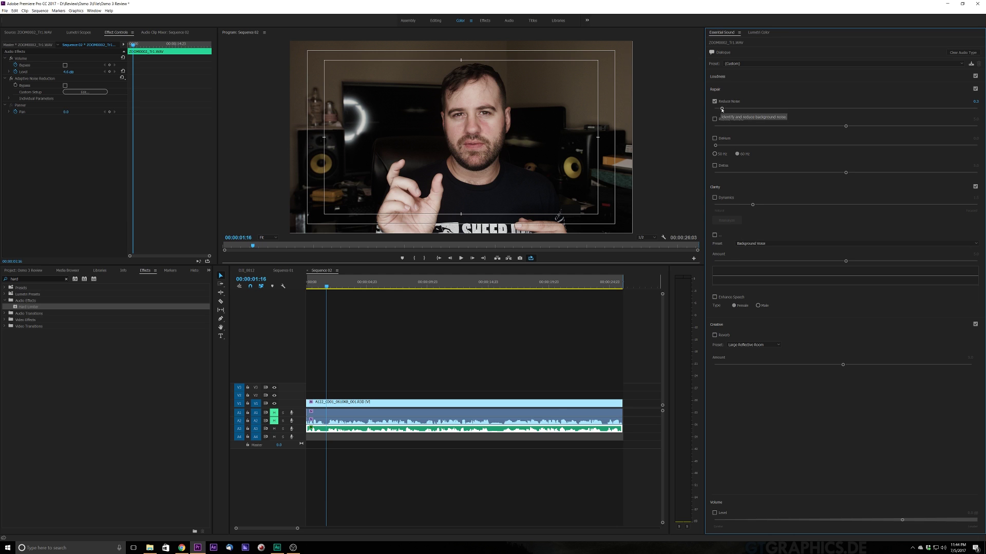
pyautogui.moveTo(721, 109); pyautogui.dragTo(844, 109)
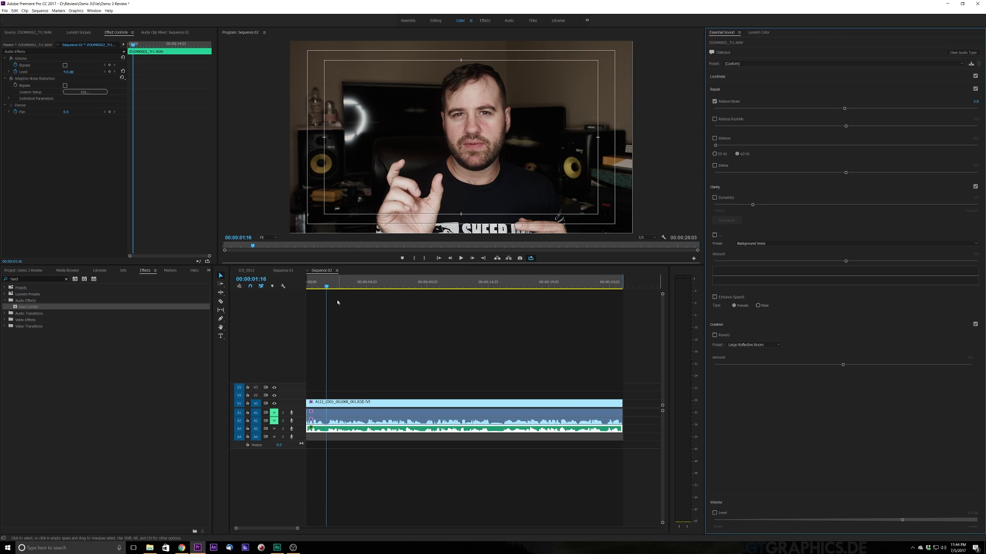
pyautogui.press('space')
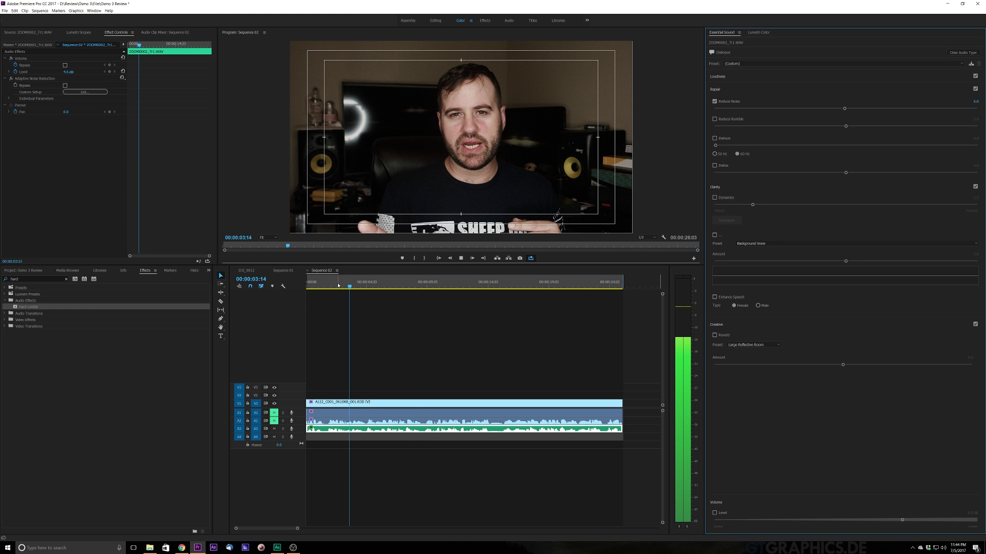
pyautogui.press('space')
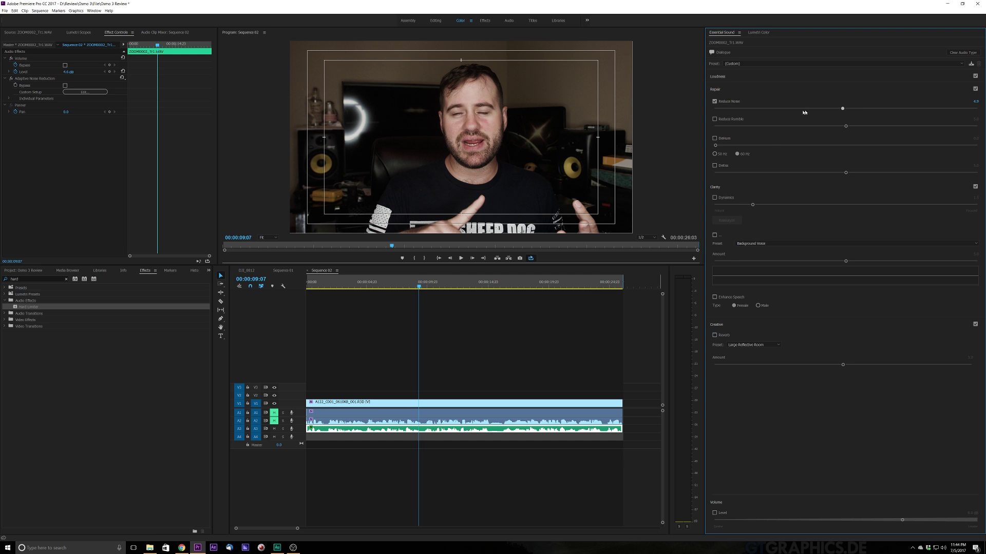
# Lower Reduce Noise to 1.8 and listen to a short stretch of the dialogue
pyautogui.moveTo(845, 109); pyautogui.dragTo(778, 114)
pyautogui.click(318, 317)
pyautogui.press('space')
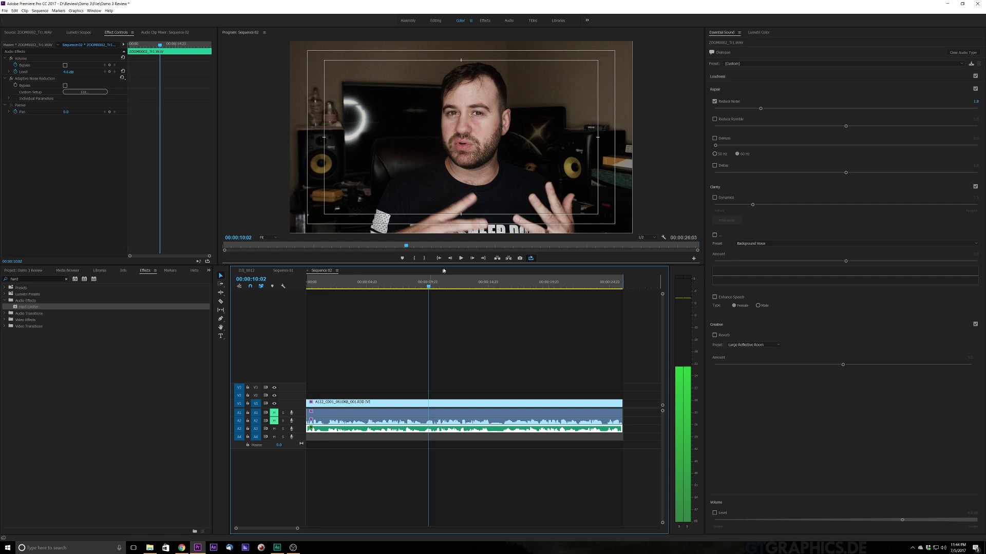
pyautogui.press('space')
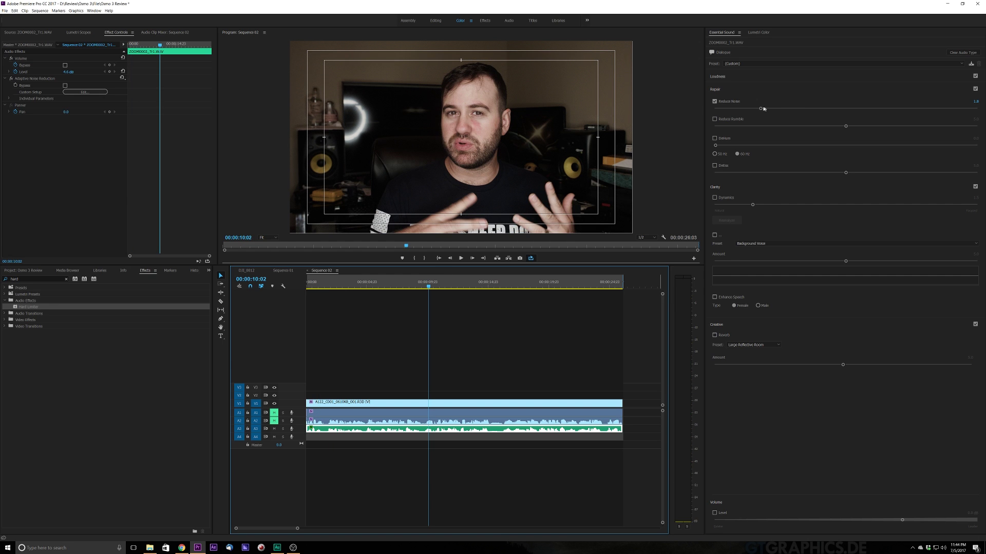
# Set Reduce Noise to 1.3 and play the sequence from the beginning to check the sound
pyautogui.moveTo(760, 109); pyautogui.dragTo(748, 109)
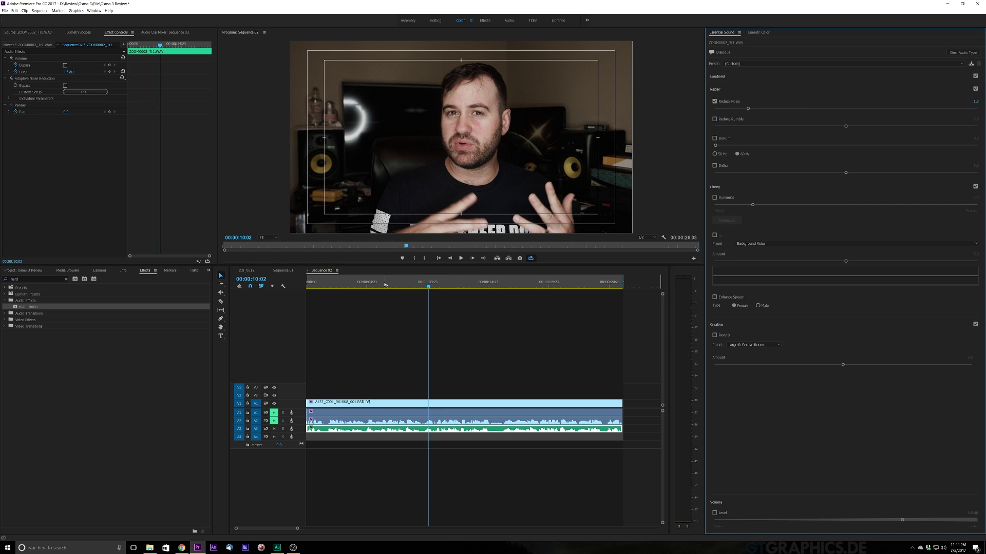
pyautogui.click(335, 321)
pyautogui.press('Home')
pyautogui.press('space')
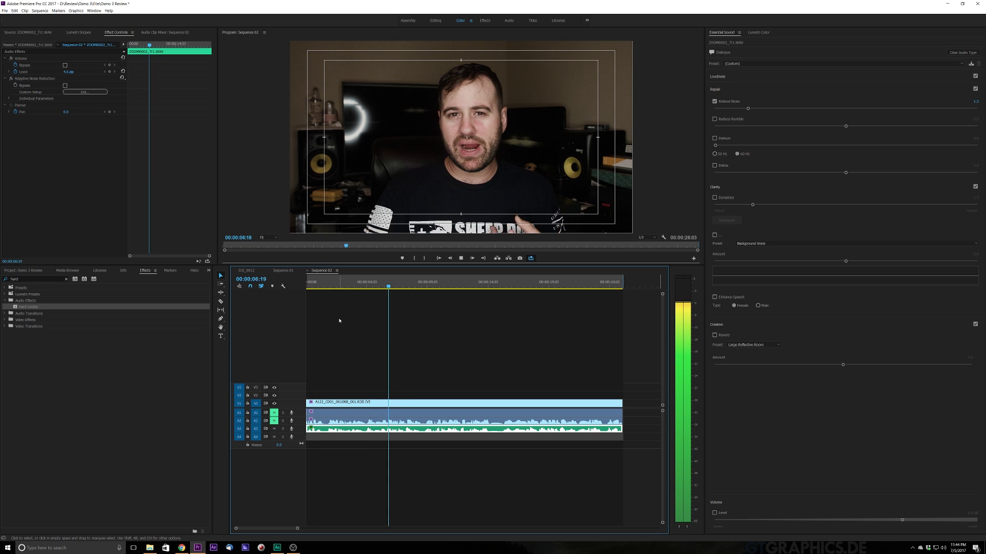
pyautogui.press('space')
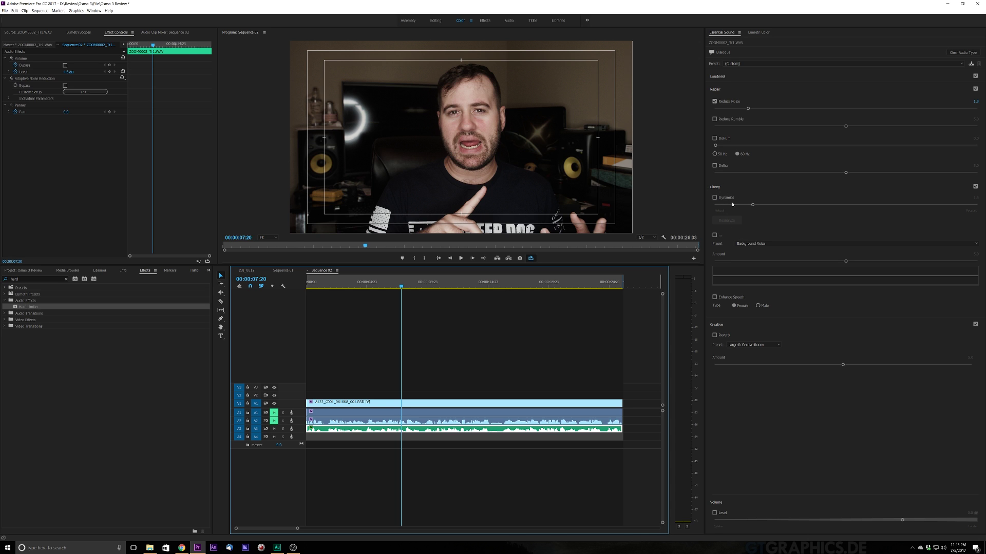
# Enable Dynamics on the dialogue clip and play the sequence from the beginning to hear its effect
pyautogui.click(714, 199)
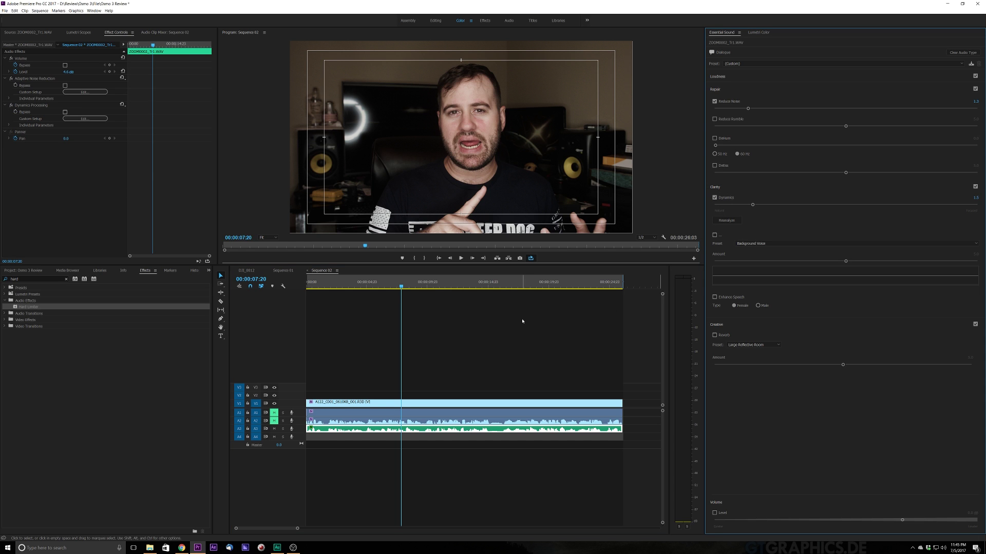
pyautogui.click(244, 336)
pyautogui.press('Home')
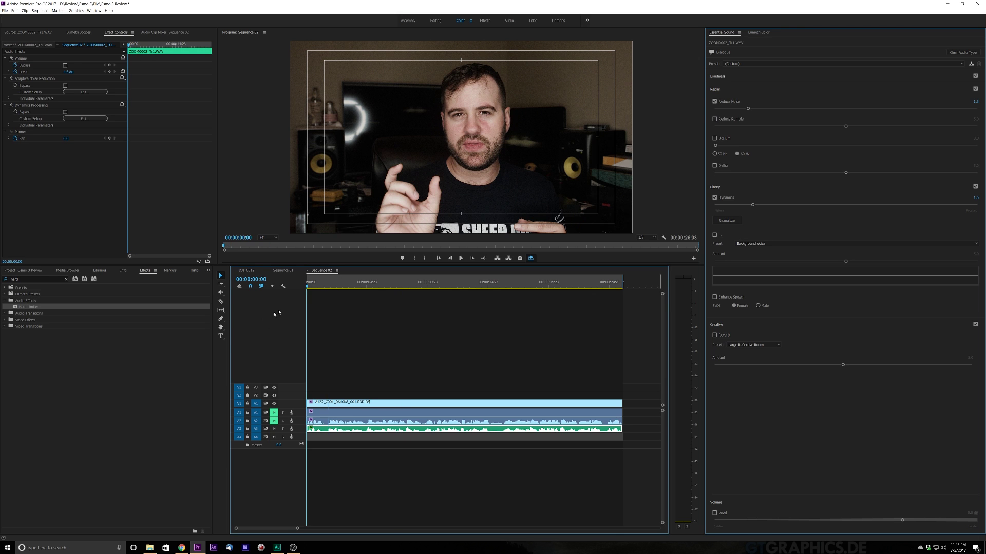
pyautogui.press('space')
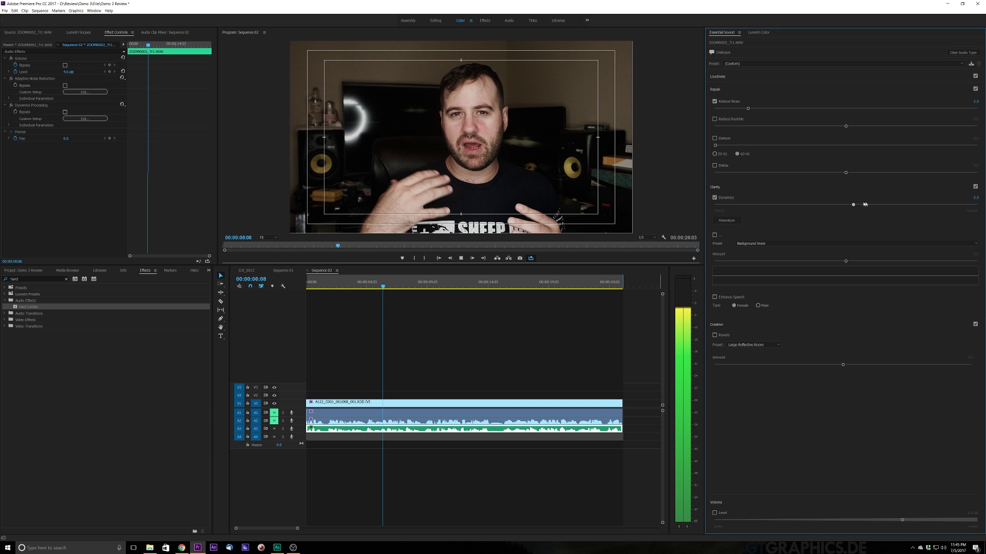
# Try stronger Dynamics amounts during playback, settle on about 4.3, and lower Reduce Noise slightly
pyautogui.moveTo(753, 204); pyautogui.dragTo(853, 205)
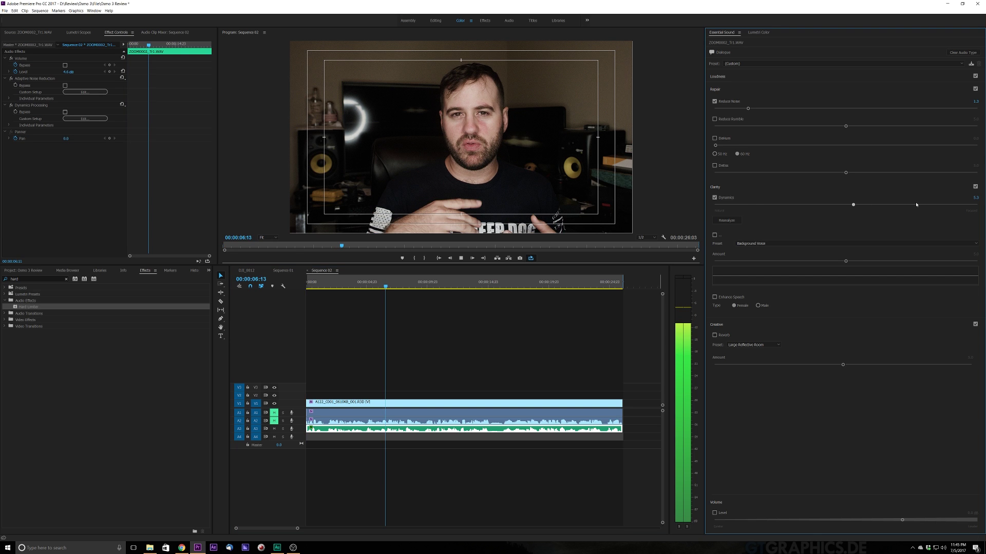
pyautogui.moveTo(916, 205); pyautogui.dragTo(942, 205)
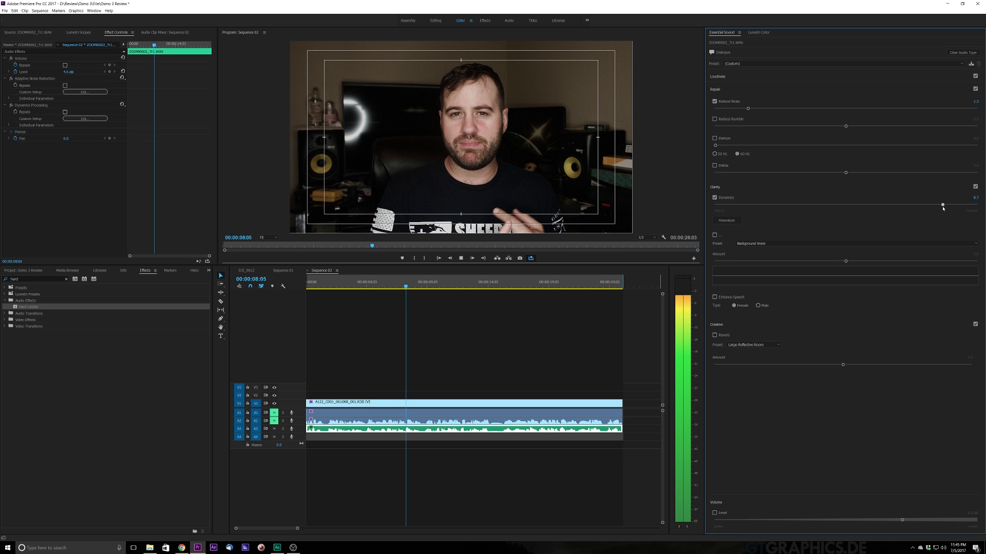
pyautogui.moveTo(942, 205); pyautogui.dragTo(838, 205)
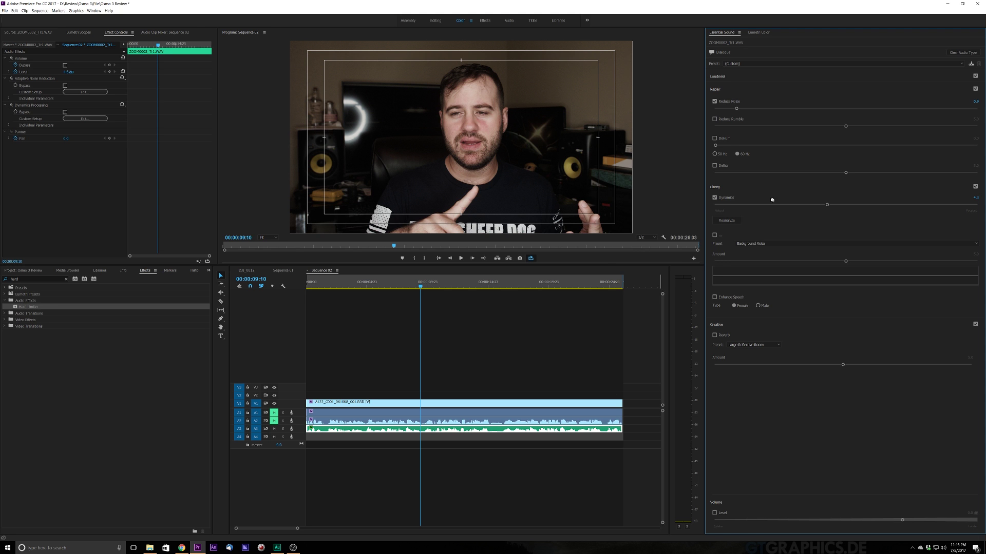
# Compare the dialogue with Dynamics switched off and back on during playback, and listen to another short stretch
pyautogui.press('space')
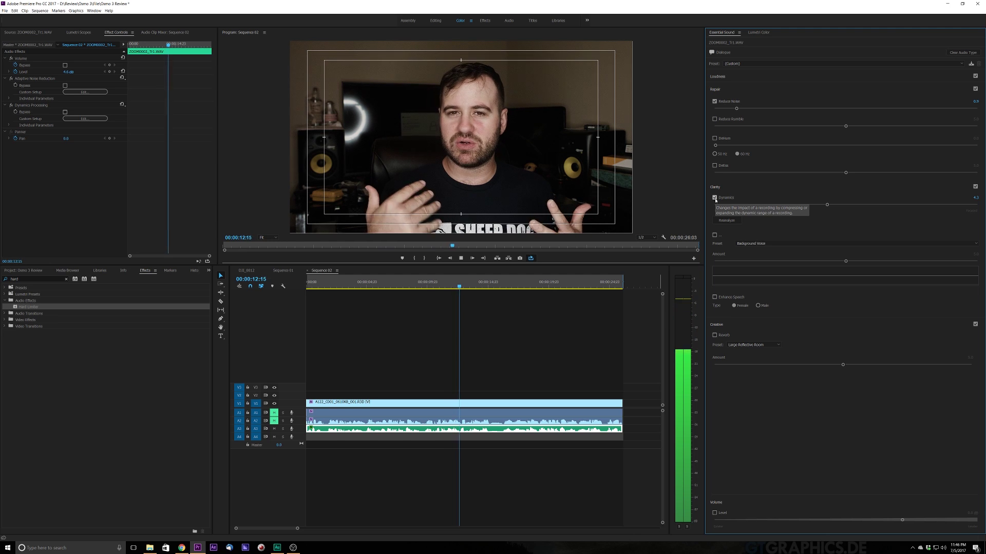
pyautogui.click(714, 197)
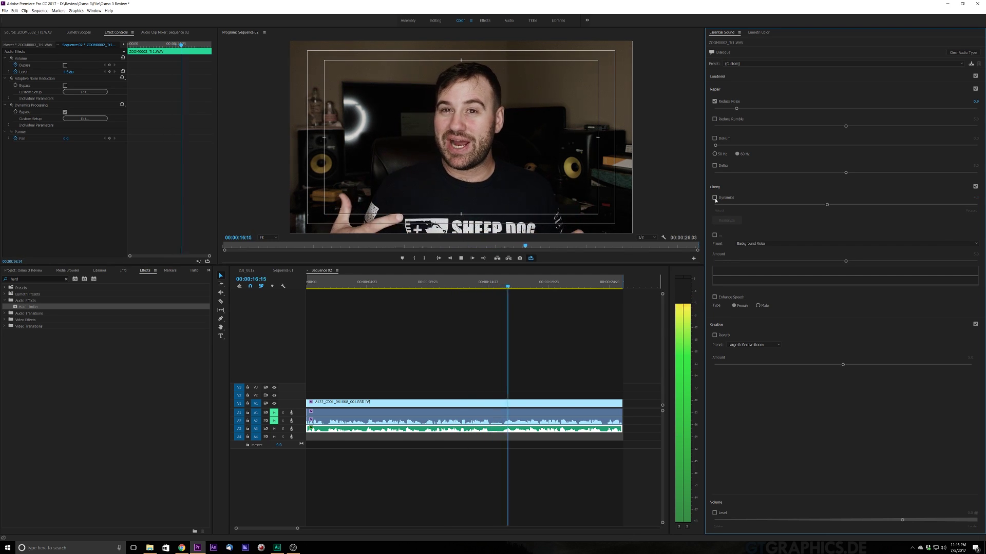
pyautogui.click(714, 198)
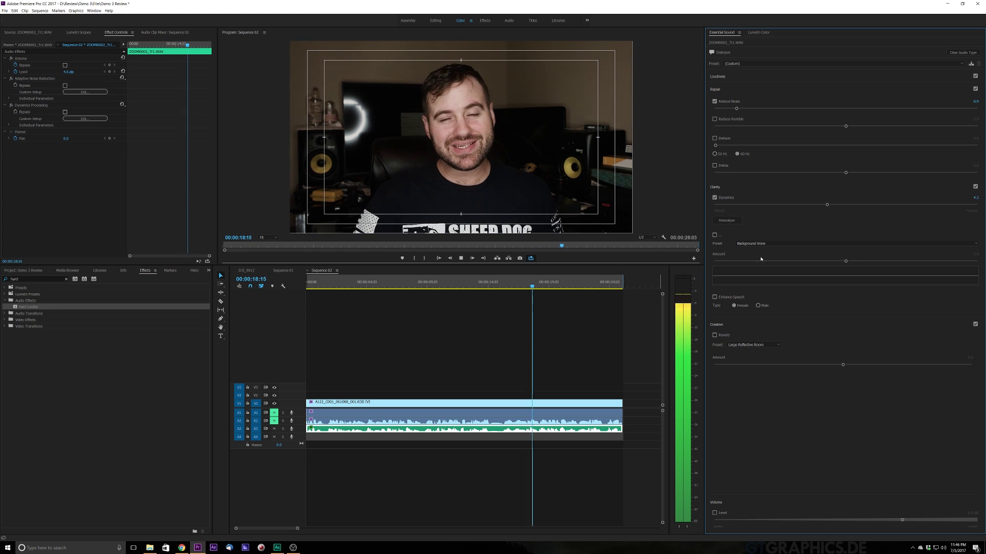
pyautogui.press('space')
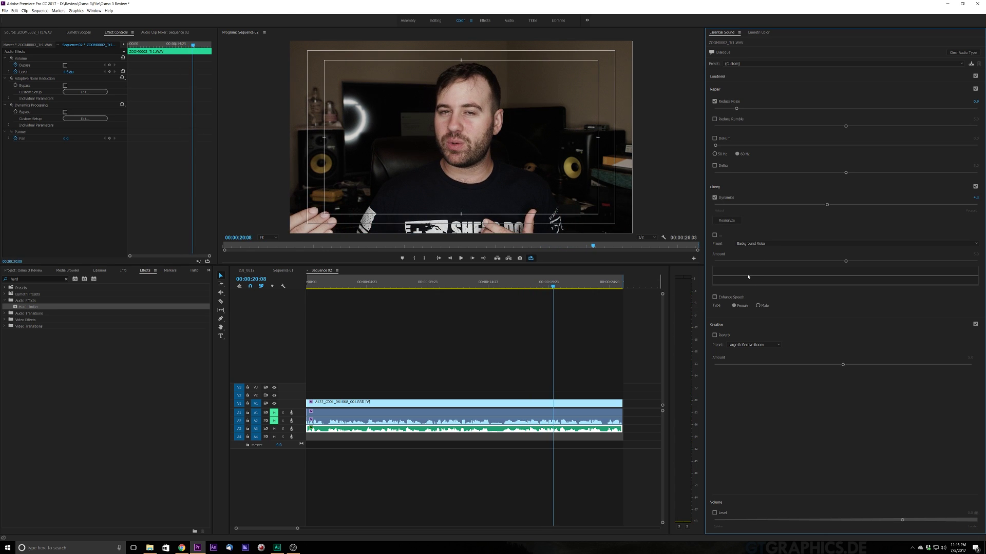
pyautogui.press('space')
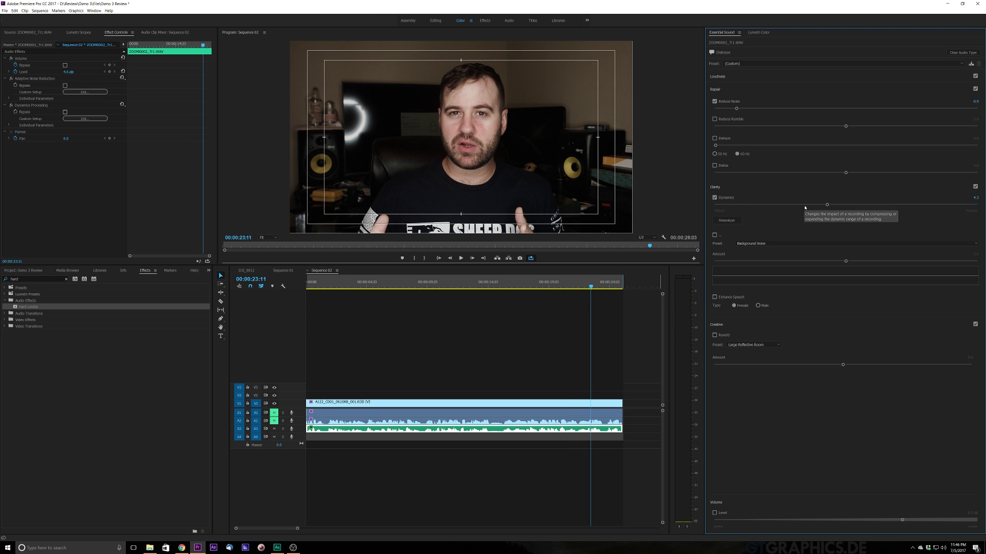
pyautogui.press('space')
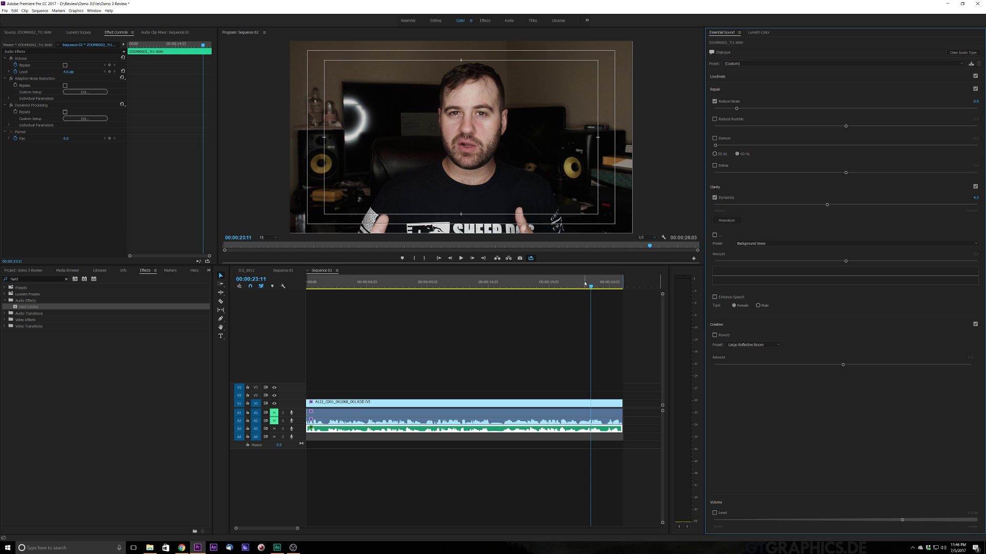
# Try the Background Voice EQ preset at an amount of 6.7 from the sequence start, and turn the EQ back off
pyautogui.moveTo(591, 286); pyautogui.dragTo(272, 341)
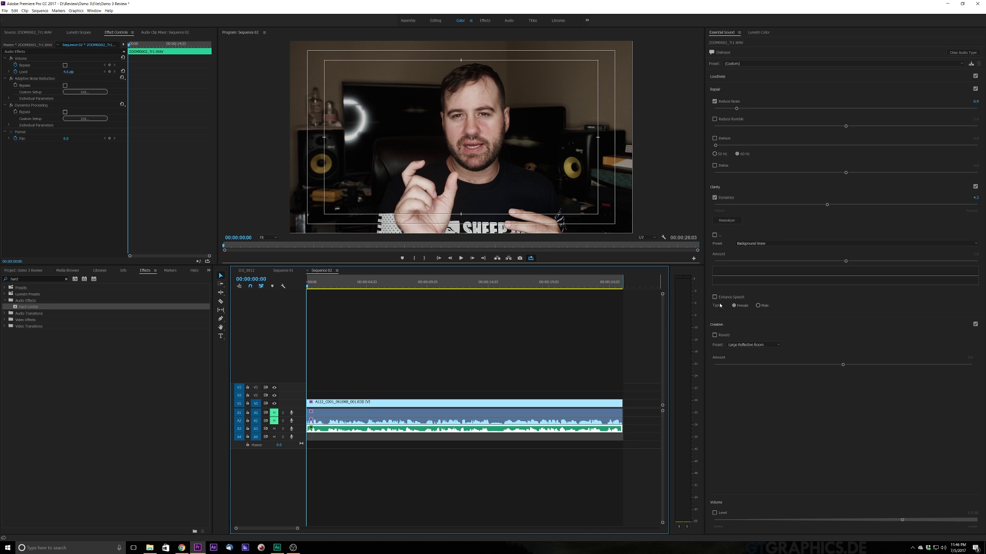
pyautogui.click(763, 245)
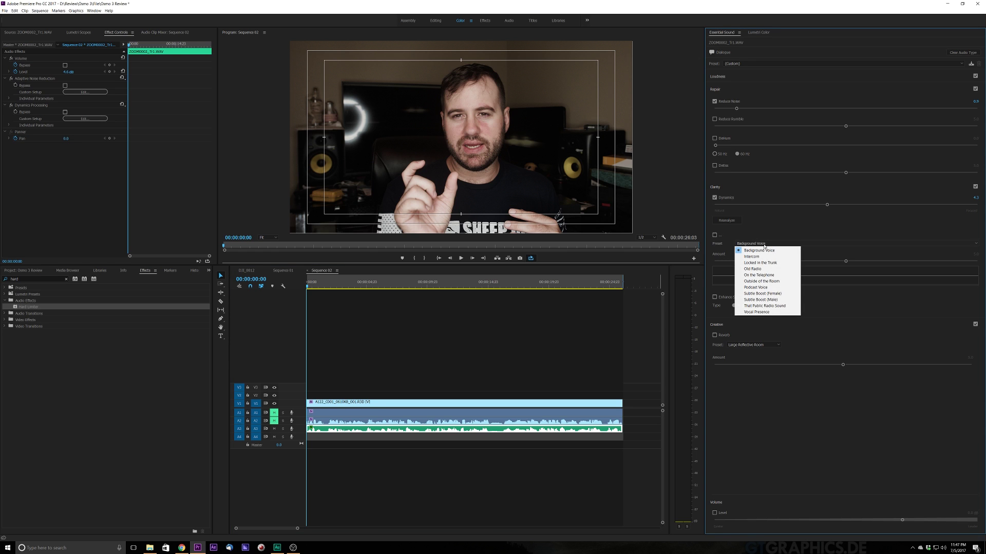
pyautogui.click(777, 242)
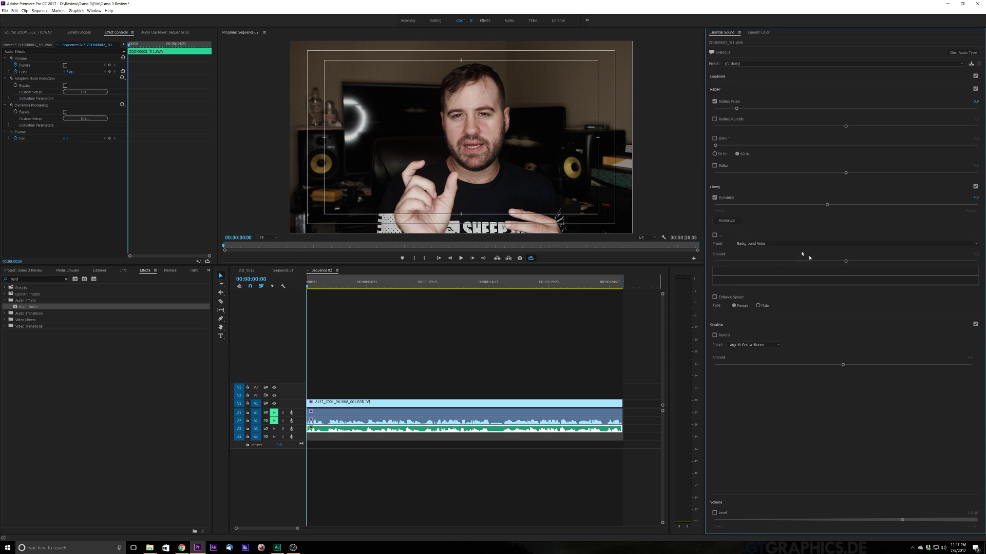
pyautogui.click(714, 235)
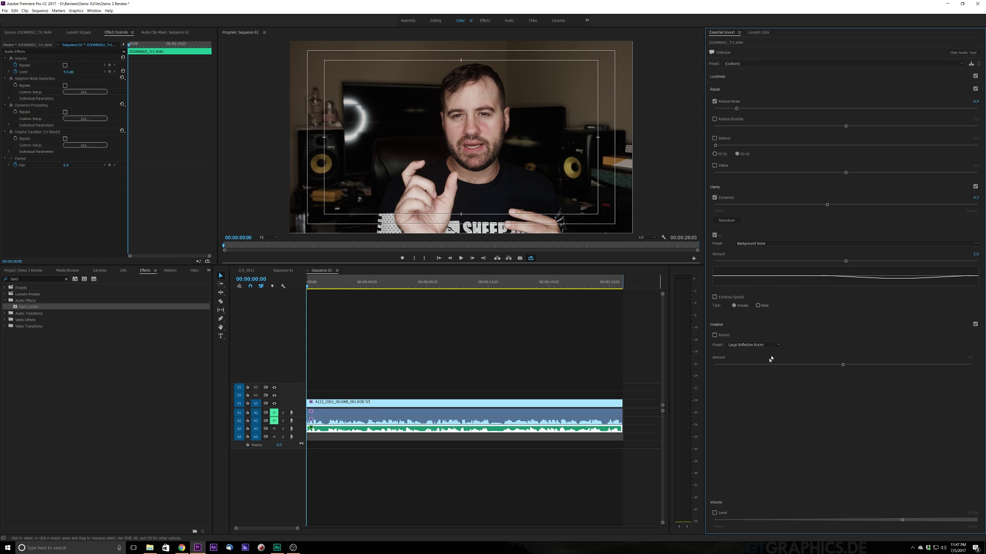
pyautogui.press('space')
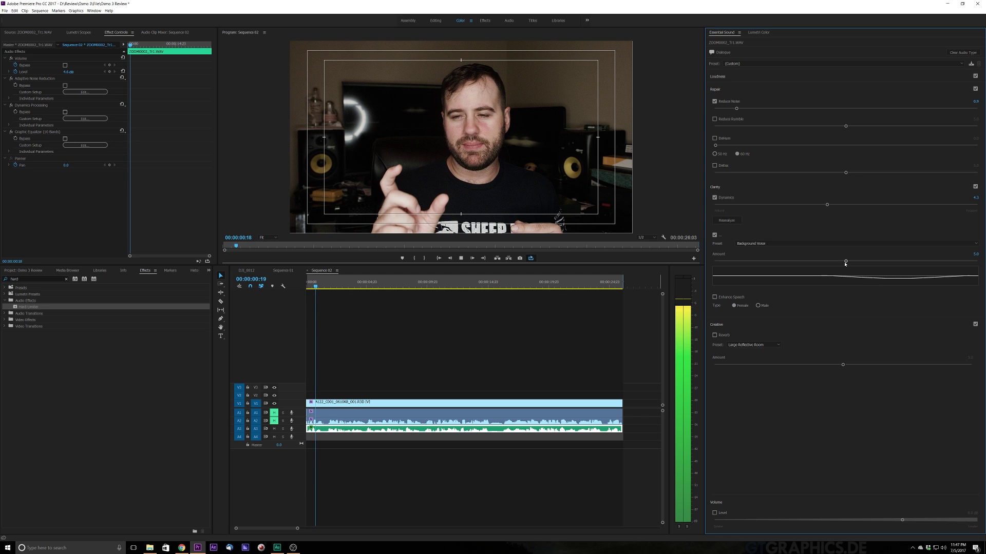
pyautogui.moveTo(846, 262); pyautogui.dragTo(908, 262)
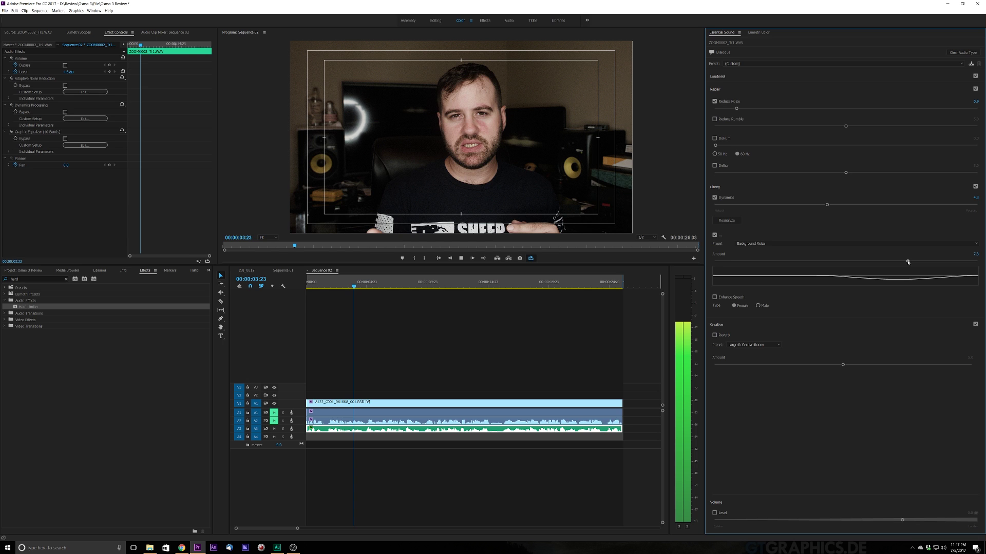
pyautogui.moveTo(908, 262); pyautogui.dragTo(890, 262)
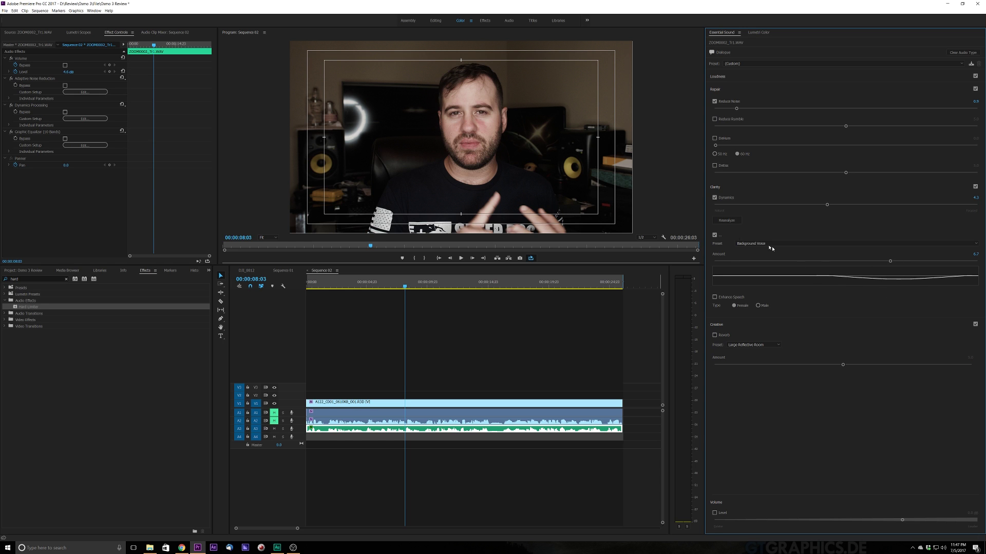
pyautogui.click(714, 235)
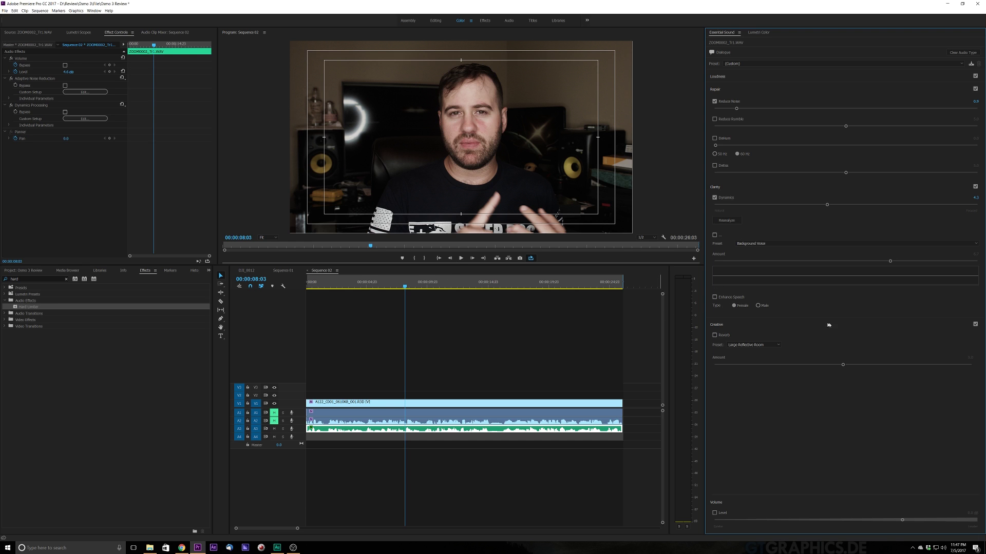
# Try Enhance Speech with the Male type while playing the dialogue, and switch it back off
pyautogui.click(714, 298)
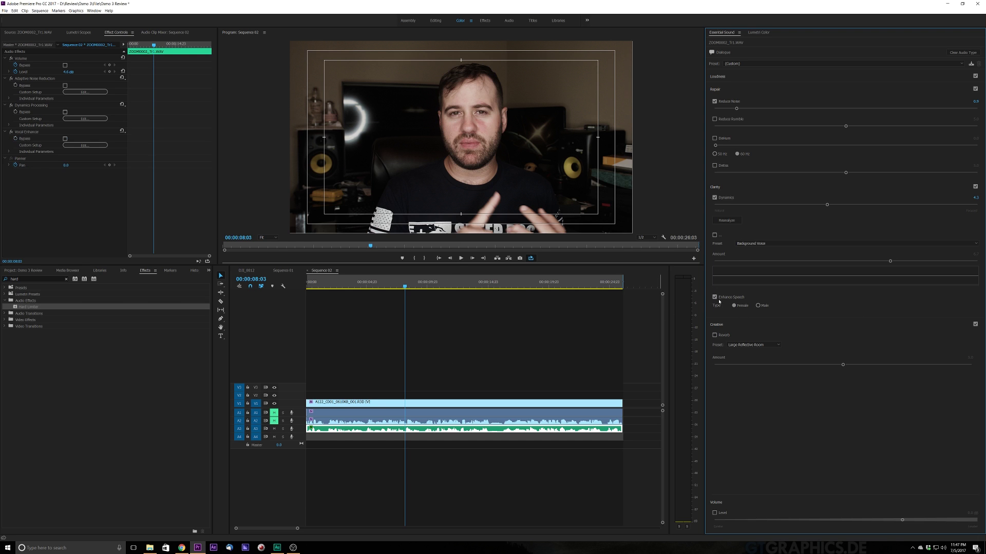
pyautogui.click(759, 306)
pyautogui.press('space')
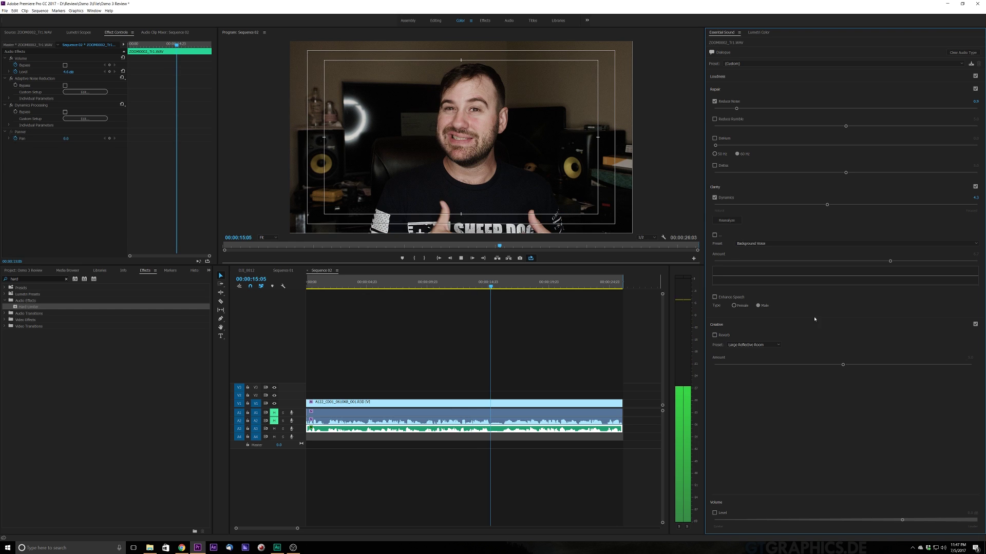
pyautogui.press('space')
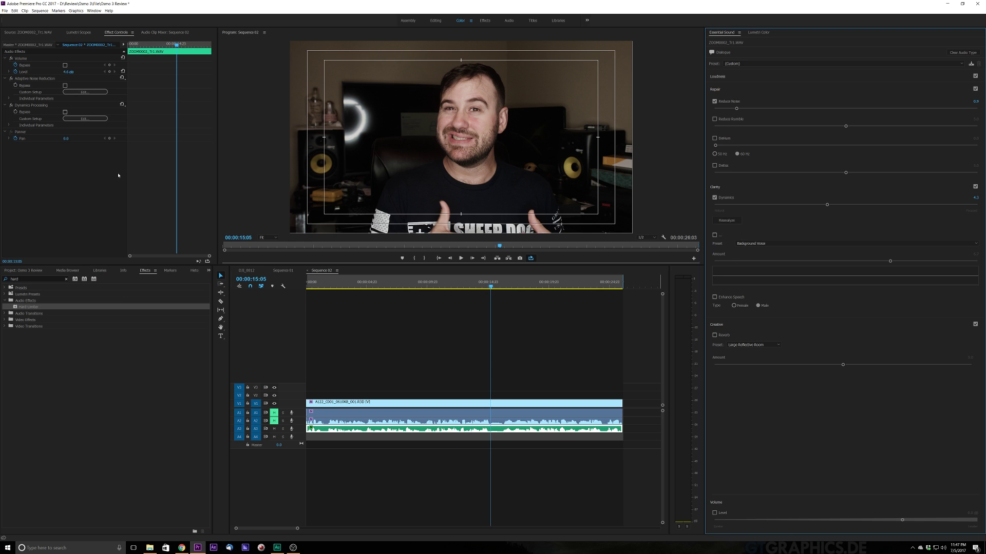
# Search the effects for "para" and apply Parametric Equalizer to the dialogue clip on A3
pyautogui.click(26, 278)
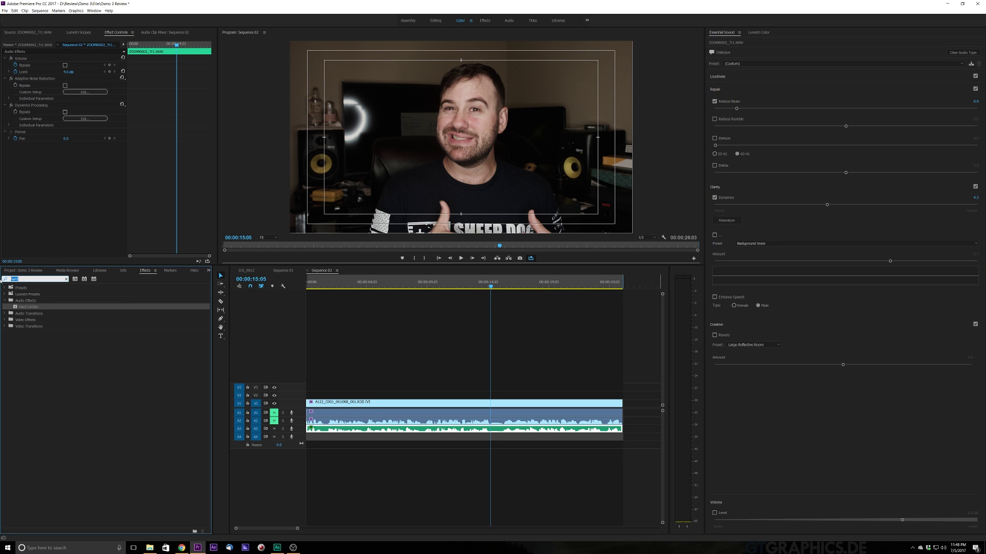
pyautogui.press('BackSpace')
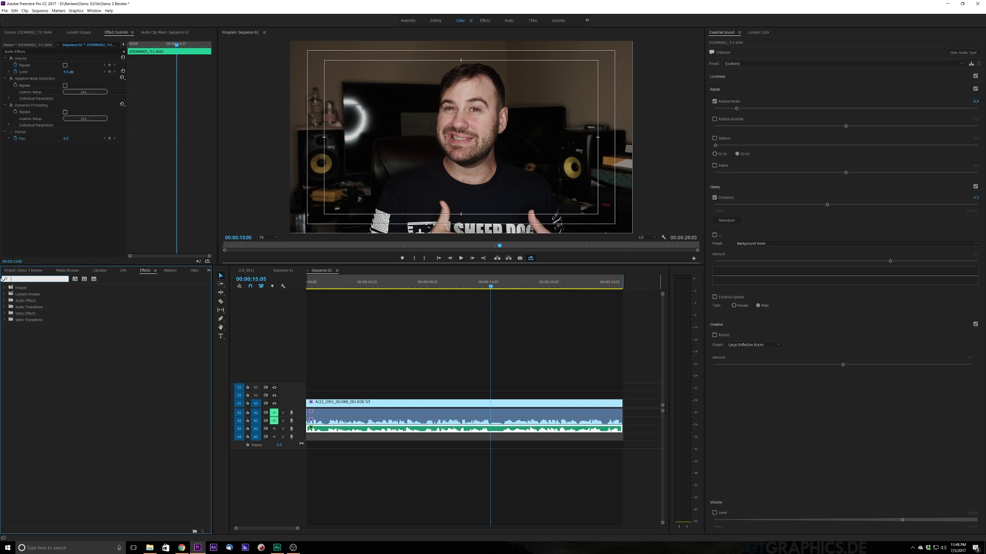
pyautogui.write('para')
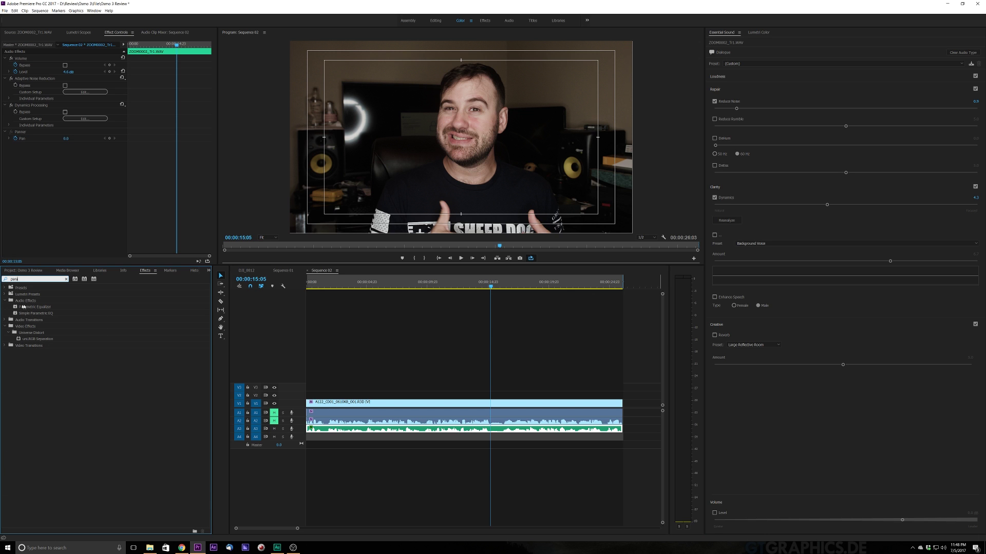
pyautogui.moveTo(27, 308); pyautogui.dragTo(323, 429)
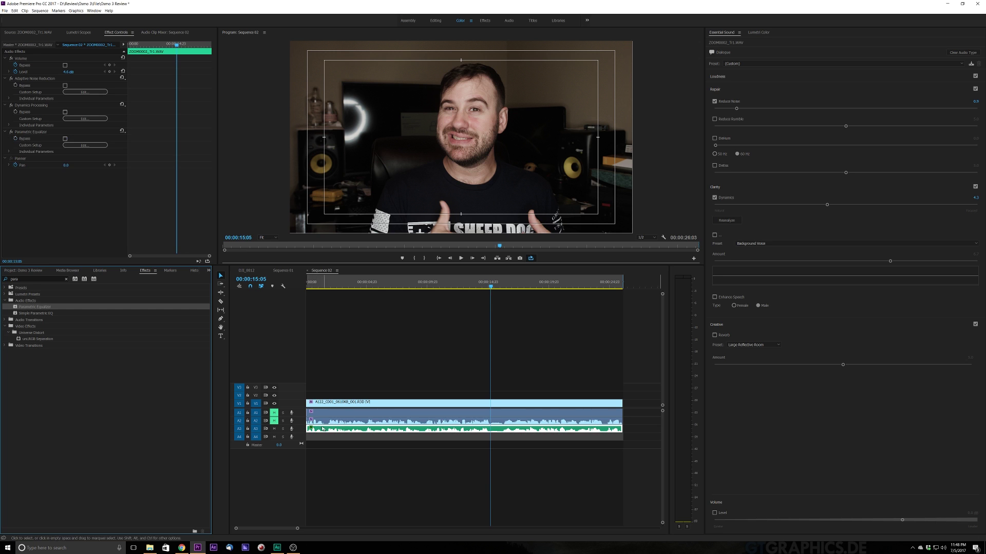
# Search the effects for "eq" and apply Graphic Equalizer (10 Bands) to the dialogue clip on A3
pyautogui.doubleClick(34, 280)
pyautogui.write('eq')
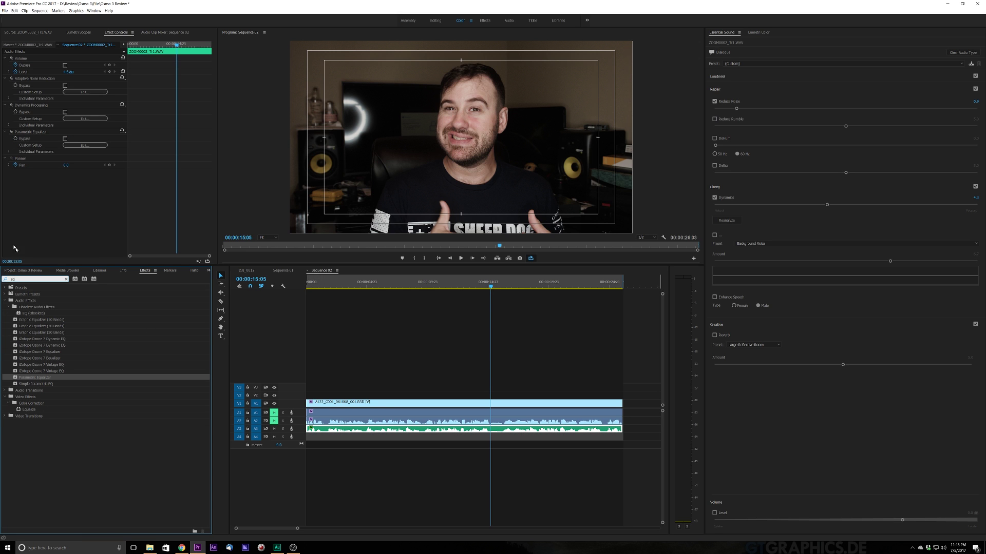
pyautogui.click(27, 320)
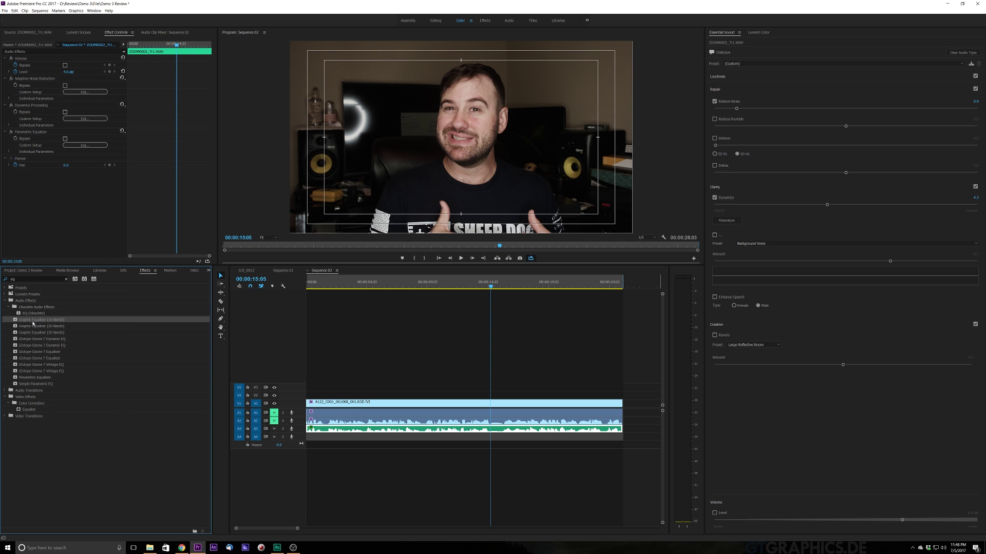
pyautogui.moveTo(73, 326); pyautogui.dragTo(325, 429)
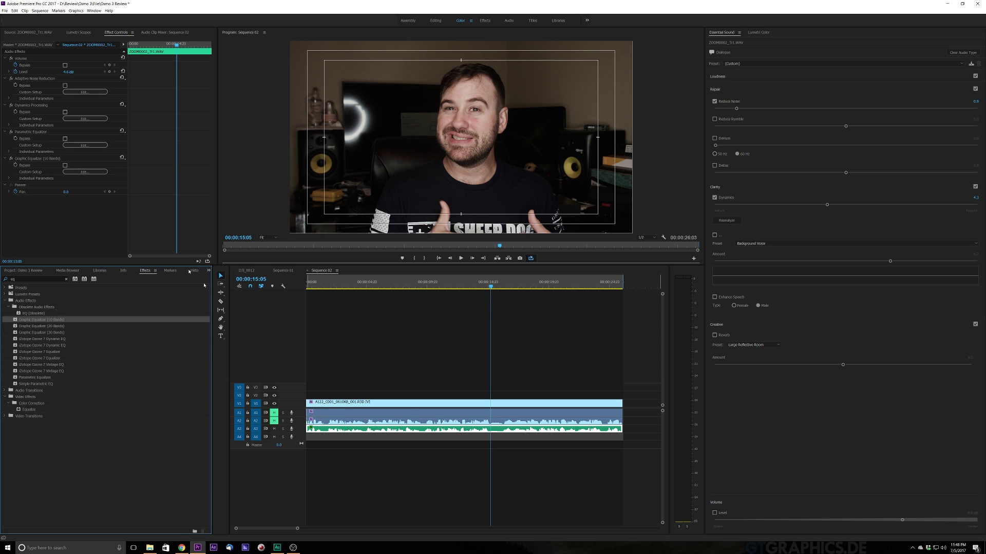
# Move Graphic Equalizer (10 Bands) above Adaptive Noise Reduction in the effect order and open its custom setup
pyautogui.click(44, 158)
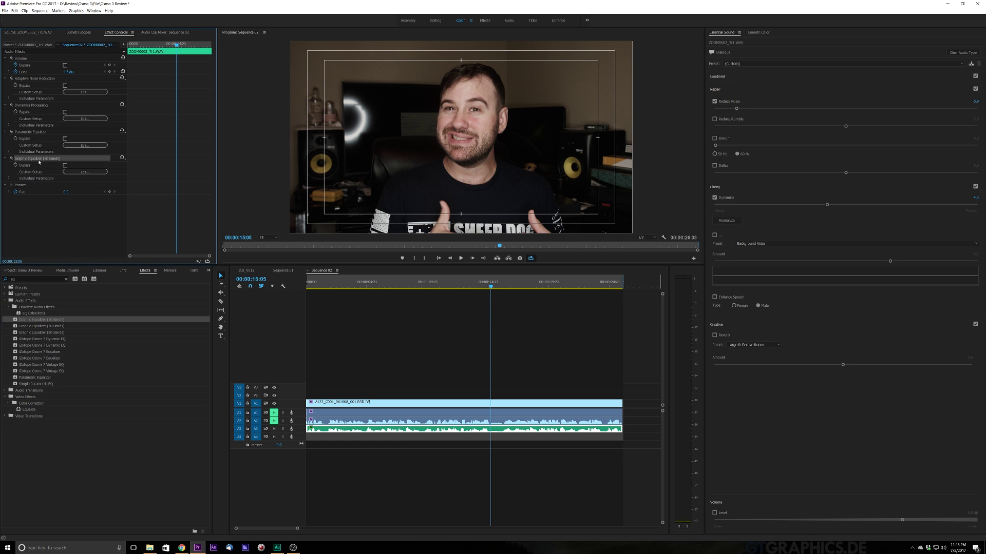
pyautogui.moveTo(31, 102); pyautogui.dragTo(27, 78)
pyautogui.click(85, 92)
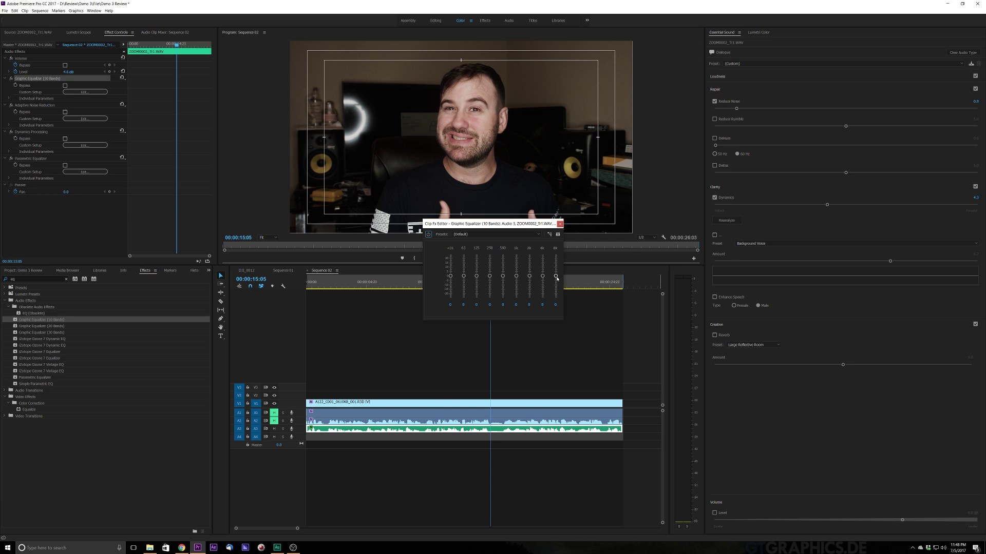
# Cut the equalizer's <31 band to about -20 dB and the 8k band to about -5 dB while playing from the start
pyautogui.moveTo(556, 278); pyautogui.dragTo(552, 295)
pyautogui.moveTo(451, 276)
pyautogui.mouseDown()
pyautogui.moveTo(451, 312)
pyautogui.moveTo(450, 293)
pyautogui.mouseUp()
pyautogui.moveTo(333, 285); pyautogui.dragTo(307, 285)
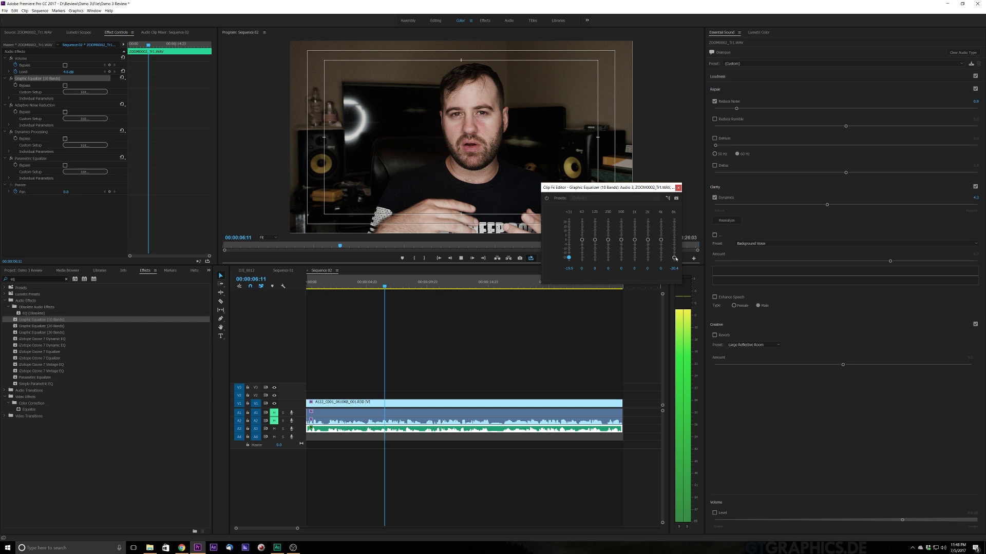
pyautogui.moveTo(674, 258); pyautogui.dragTo(674, 248)
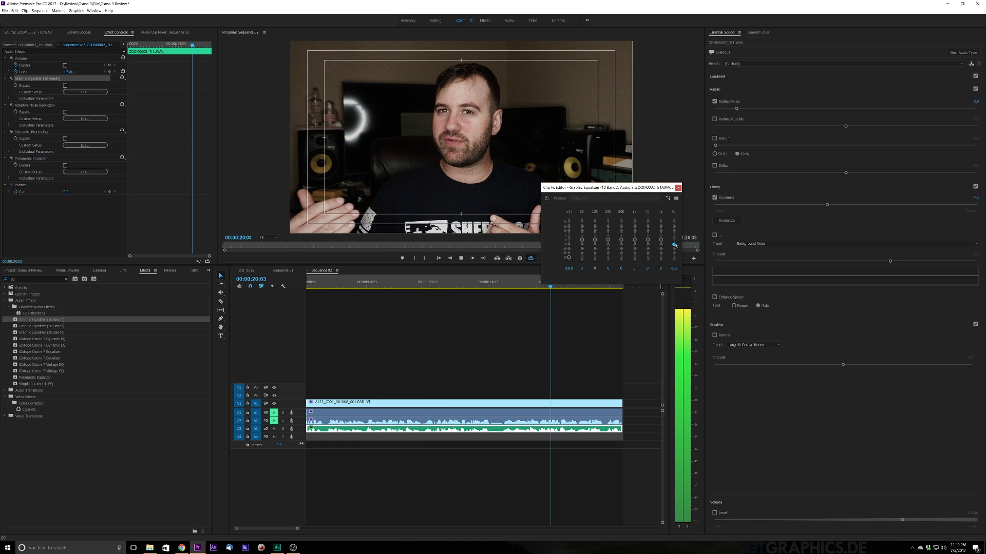
pyautogui.moveTo(675, 245); pyautogui.dragTo(674, 245)
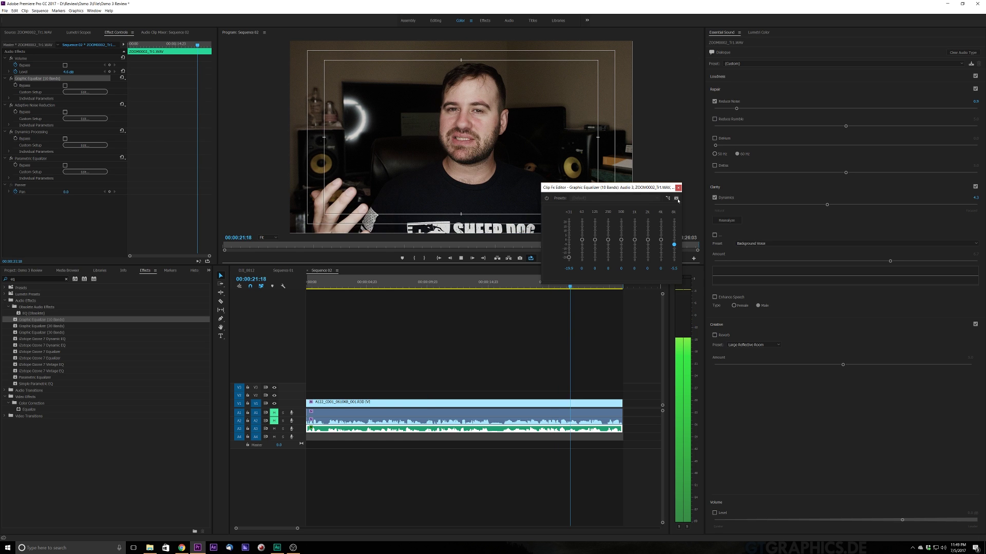
# Cut the Graphic Equalizer's 63 band to about -9 dB while playing from the start, then return the playhead to the beginning
pyautogui.click(678, 188)
pyautogui.click(304, 322)
pyautogui.press('Home')
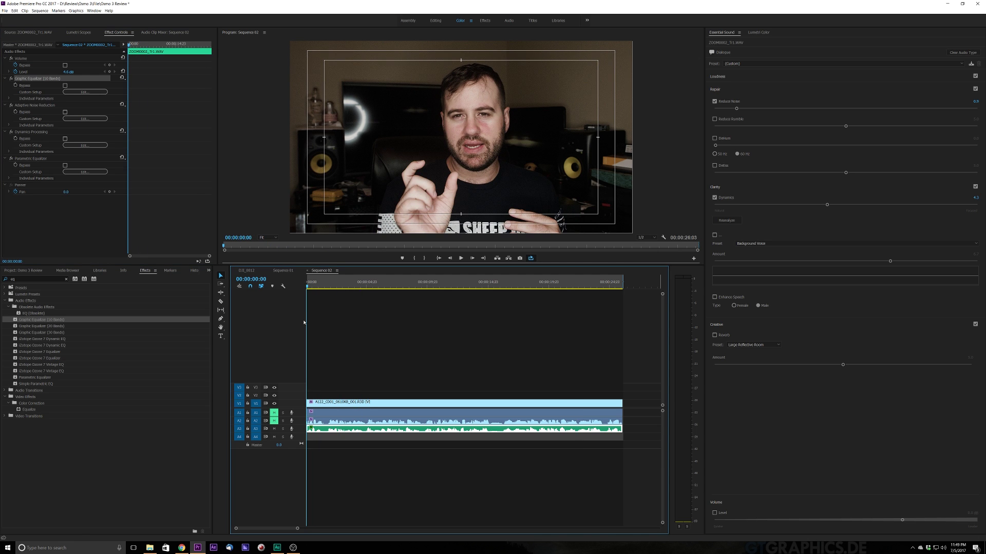
pyautogui.click(85, 91)
pyautogui.press('space')
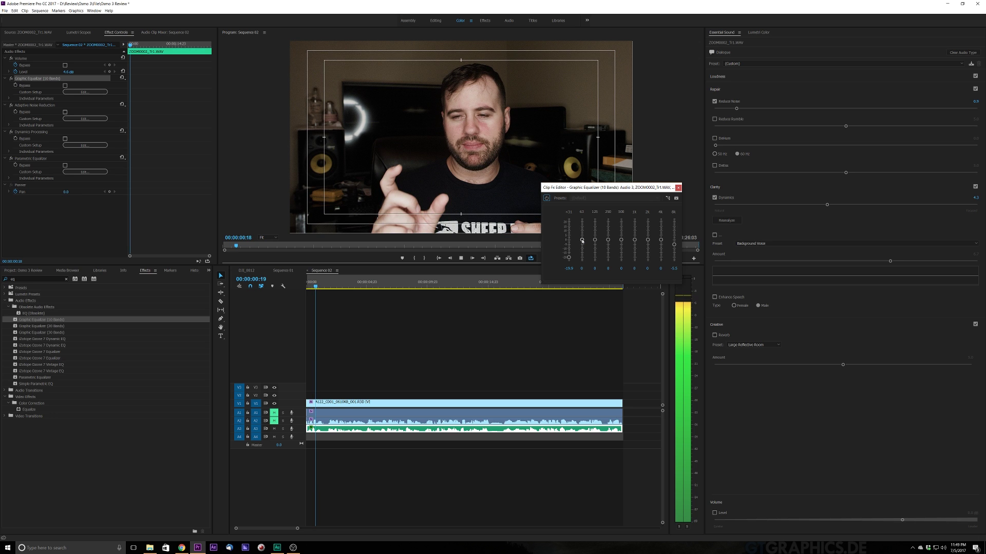
pyautogui.moveTo(582, 241); pyautogui.dragTo(583, 251)
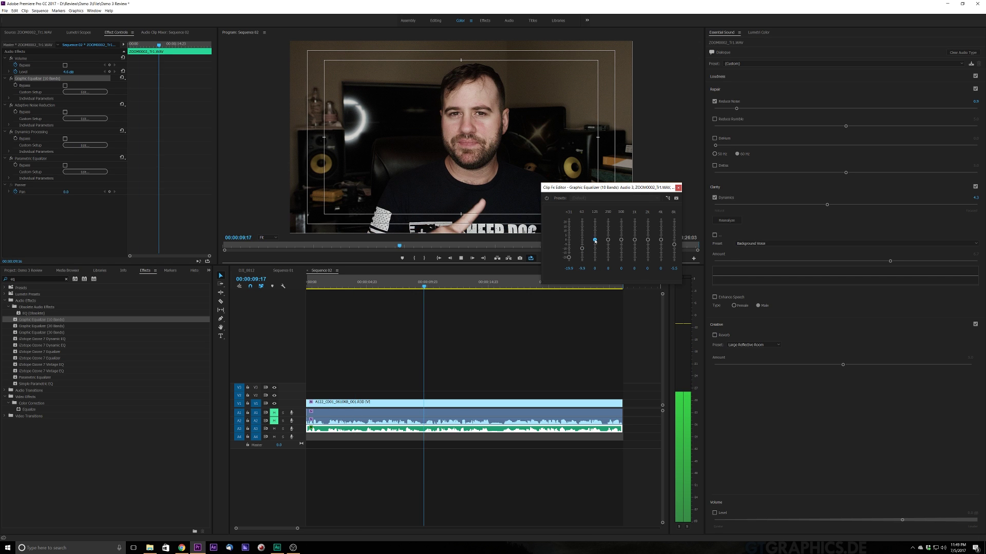
pyautogui.click(678, 187)
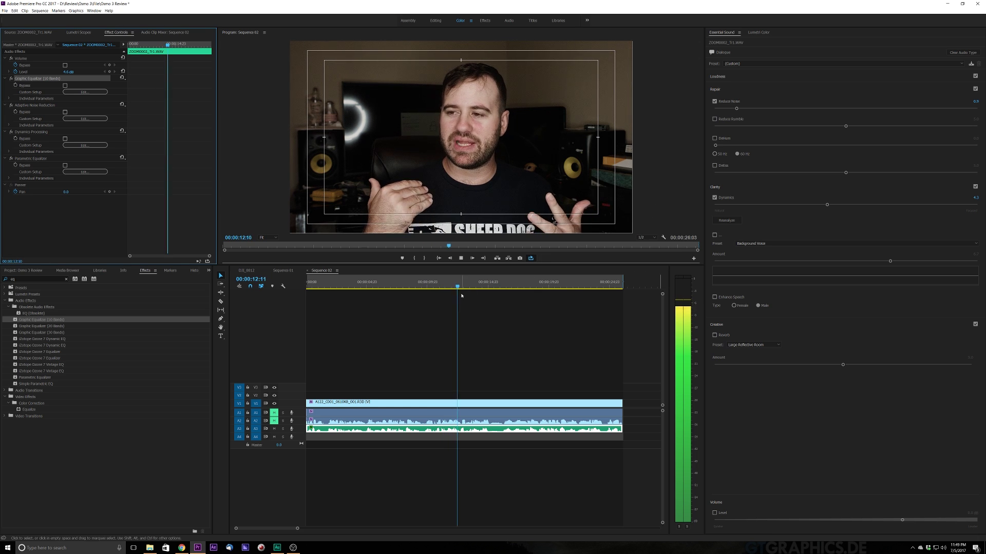
pyautogui.press('space')
pyautogui.moveTo(392, 283); pyautogui.dragTo(307, 284)
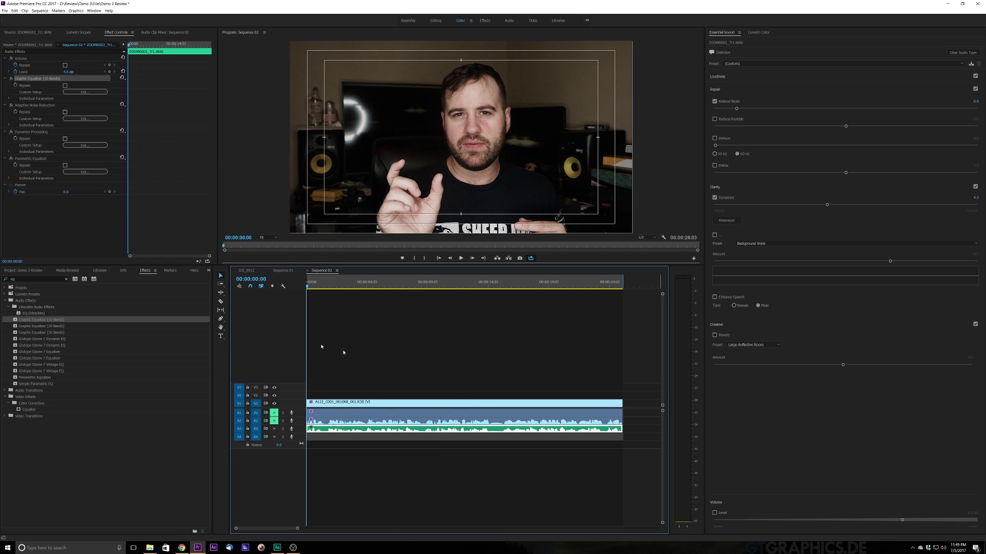
pyautogui.click(85, 92)
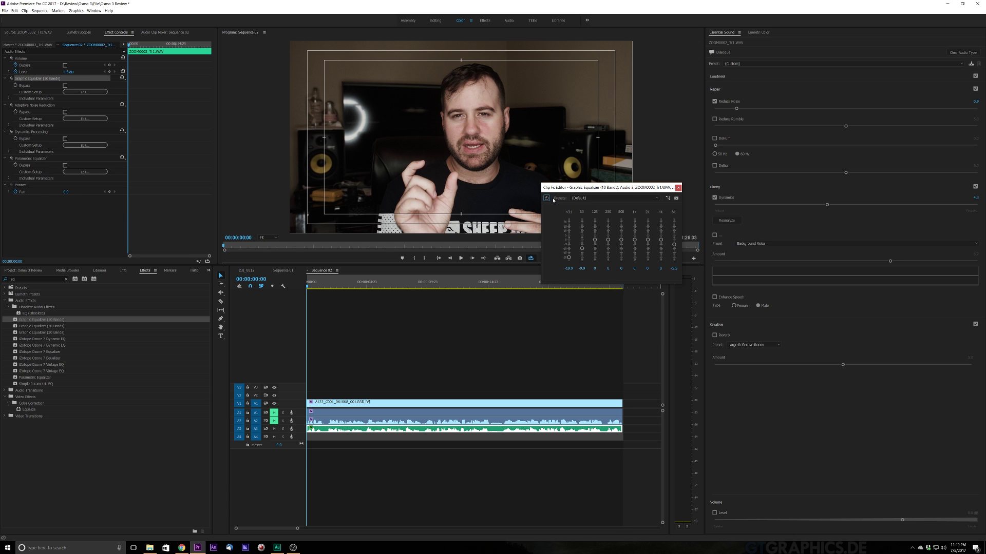
pyautogui.click(678, 187)
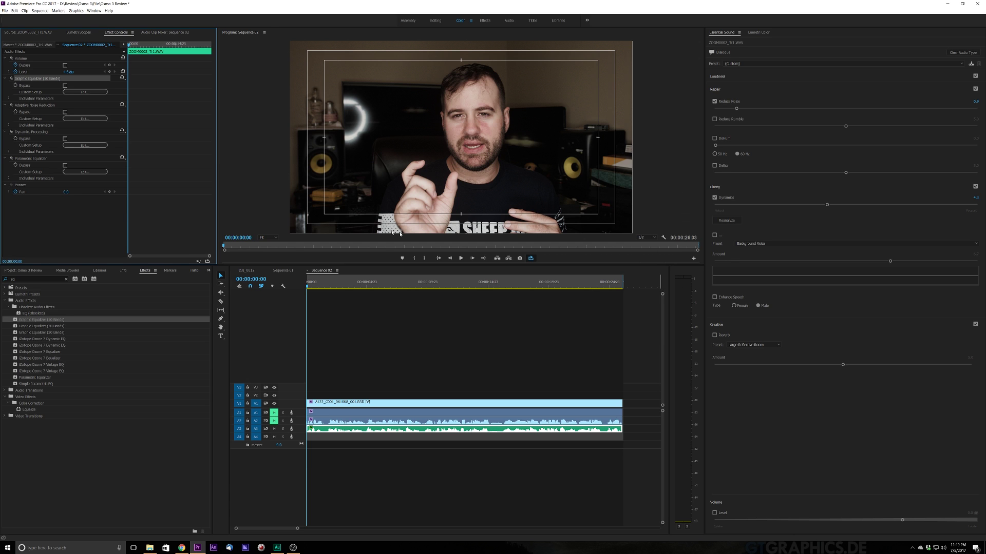
# Open the Parametric Equalizer's custom setup, enlarge it clear of the timeline, and play the dialogue from near the start
pyautogui.click(36, 159)
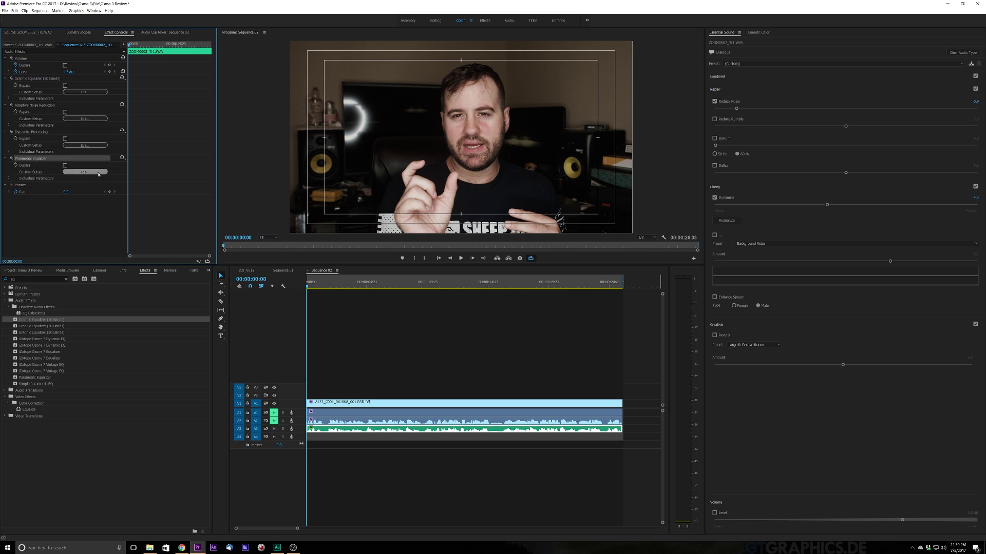
pyautogui.click(87, 173)
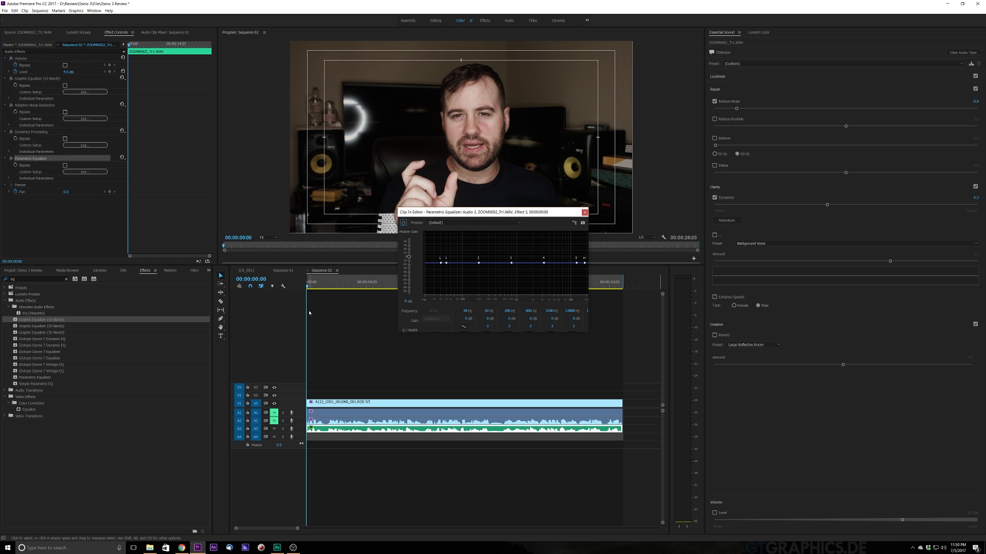
pyautogui.moveTo(590, 341); pyautogui.dragTo(647, 366)
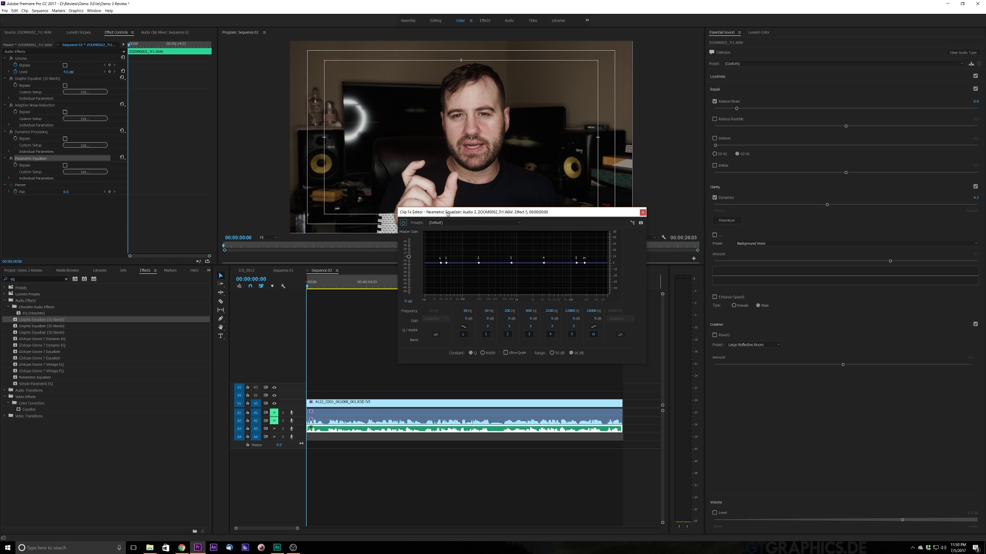
pyautogui.moveTo(447, 213); pyautogui.dragTo(577, 101)
pyautogui.click(314, 284)
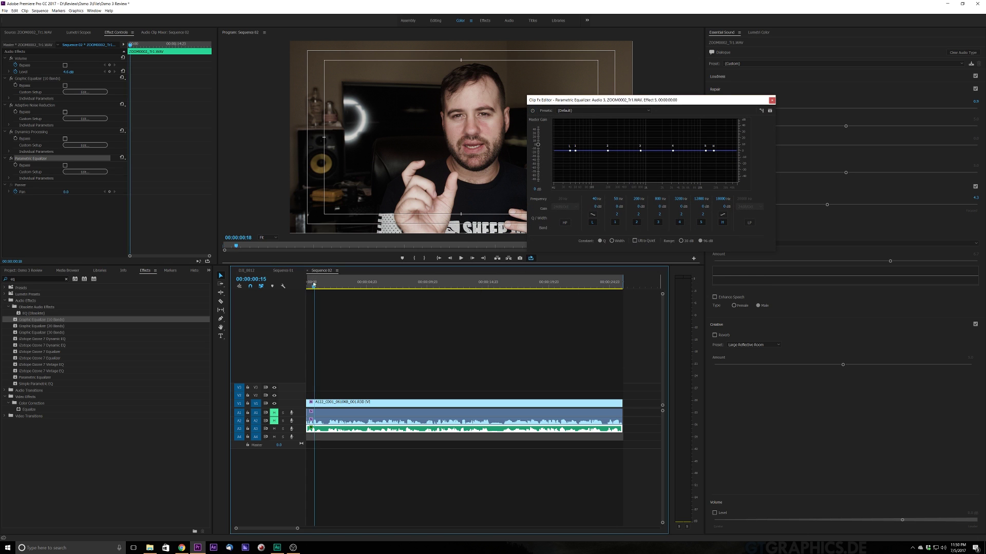
pyautogui.press('space')
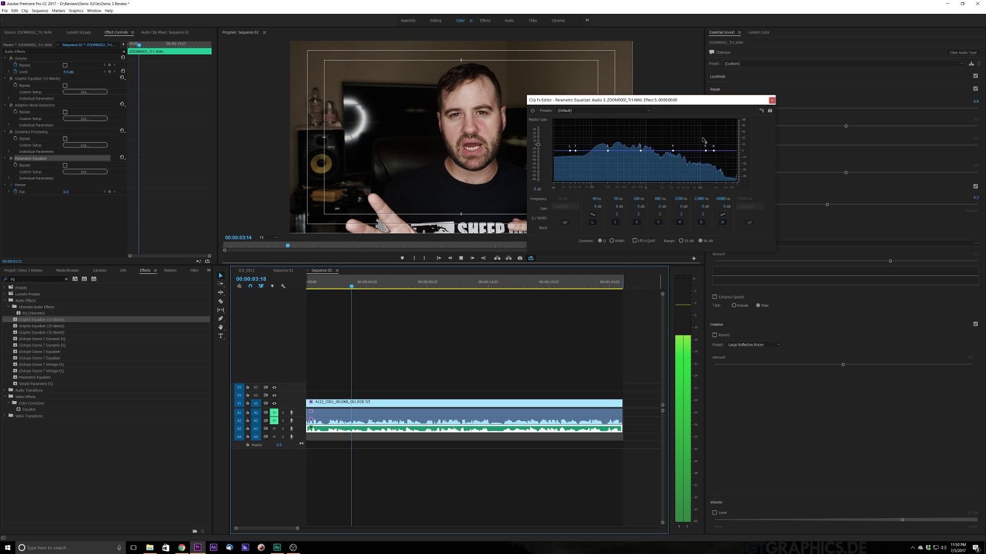
# Boost the parametric band 5 near 5.7 kHz, lower the high shelf near 10 kHz, and cut band 2 at 120 Hz by about 4 dB
pyautogui.moveTo(705, 150); pyautogui.dragTo(702, 148)
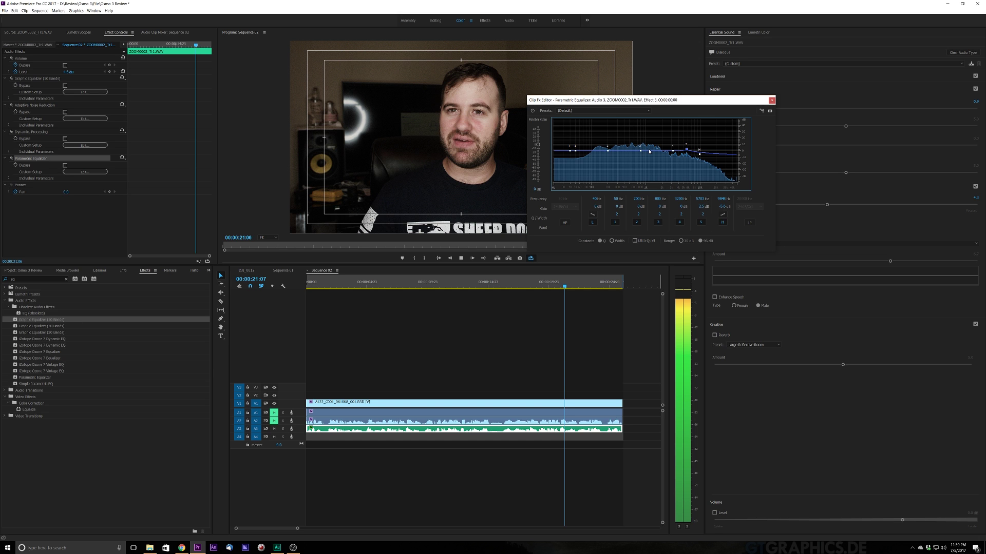
pyautogui.moveTo(607, 150); pyautogui.dragTo(597, 156)
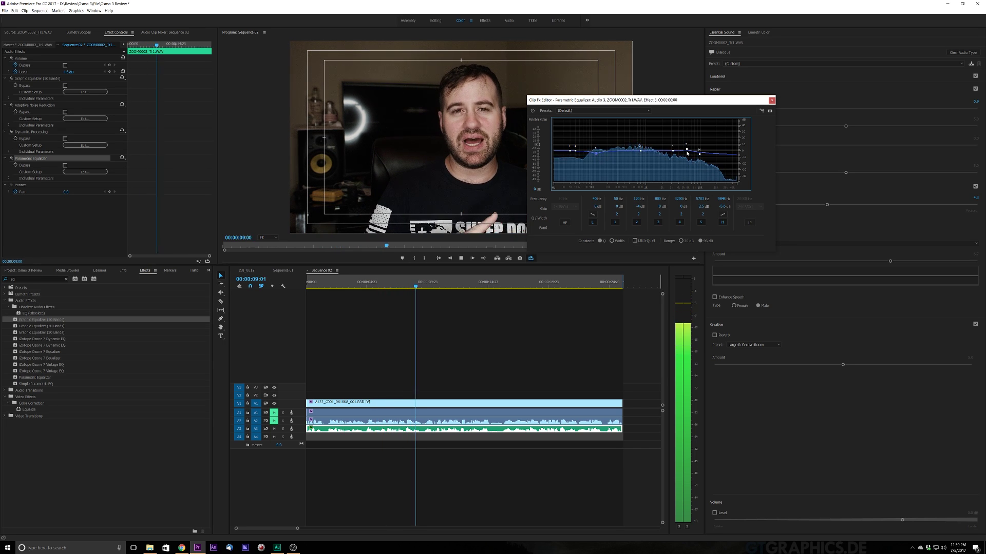
pyautogui.press('space')
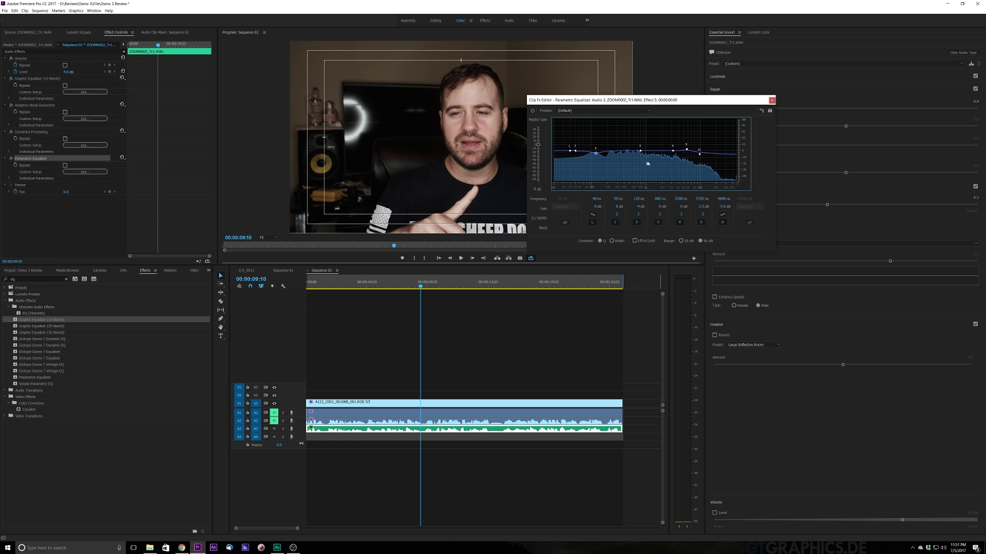
pyautogui.click(771, 100)
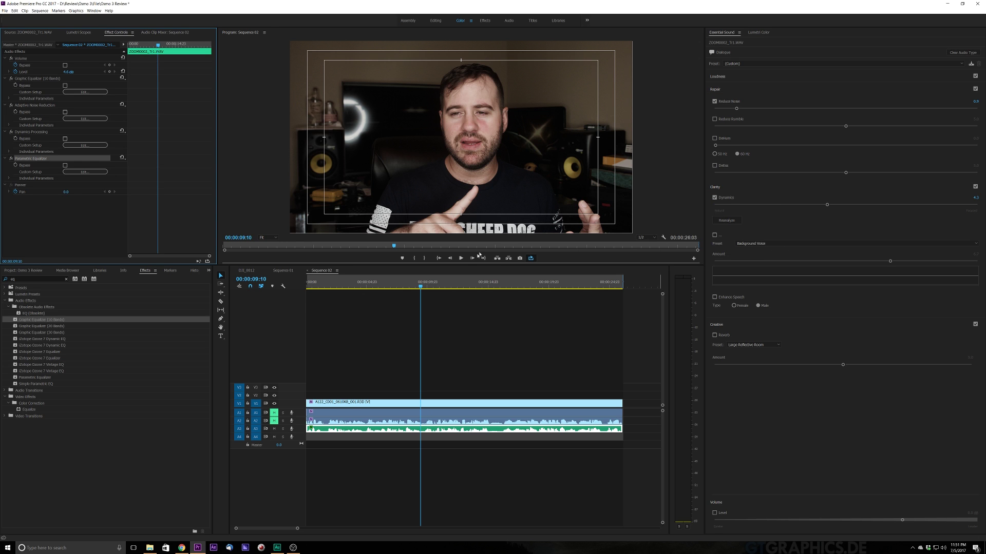
# Search the effects for "hard" and apply Hard Limiter to the dialogue clip on A3
pyautogui.click(22, 278)
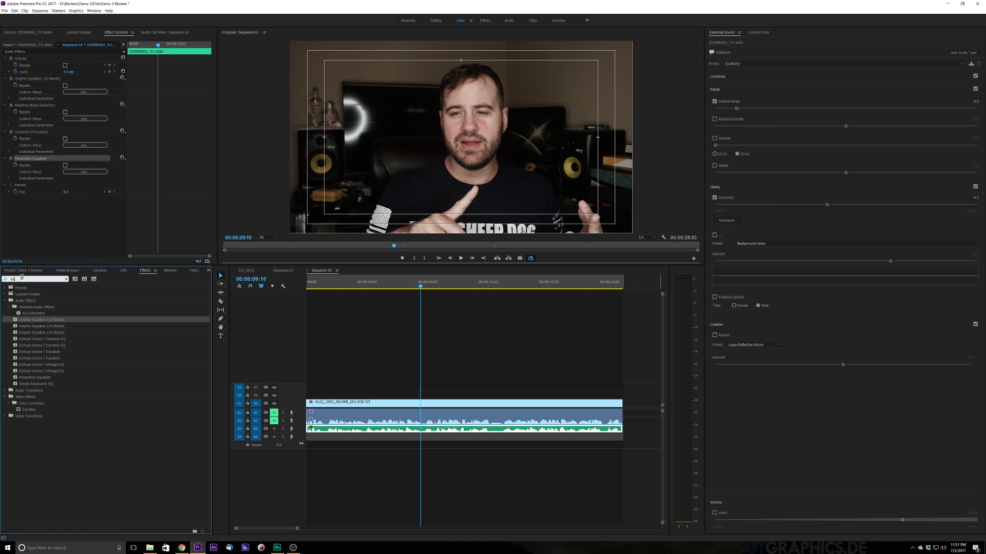
pyautogui.press('BackSpace')
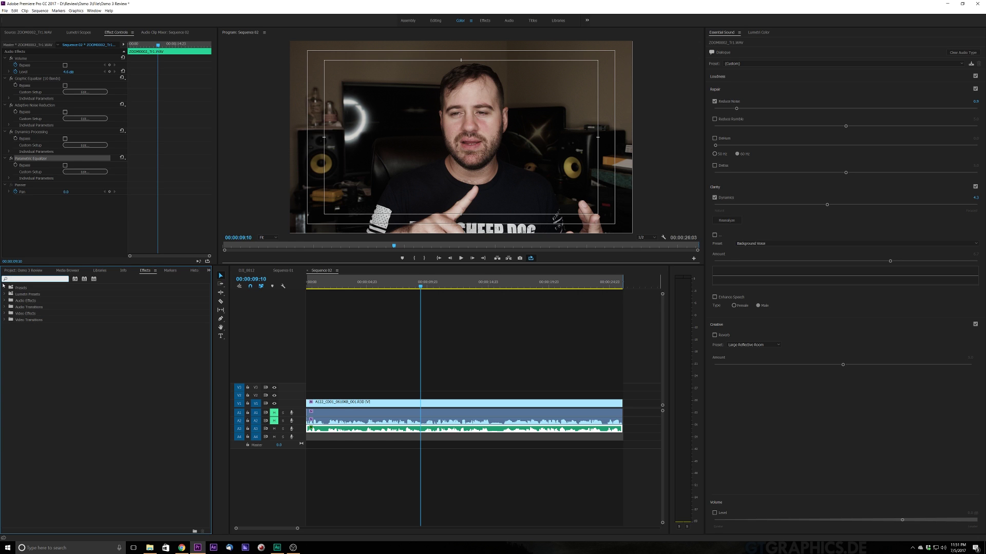
pyautogui.write('hard')
pyautogui.click(24, 307)
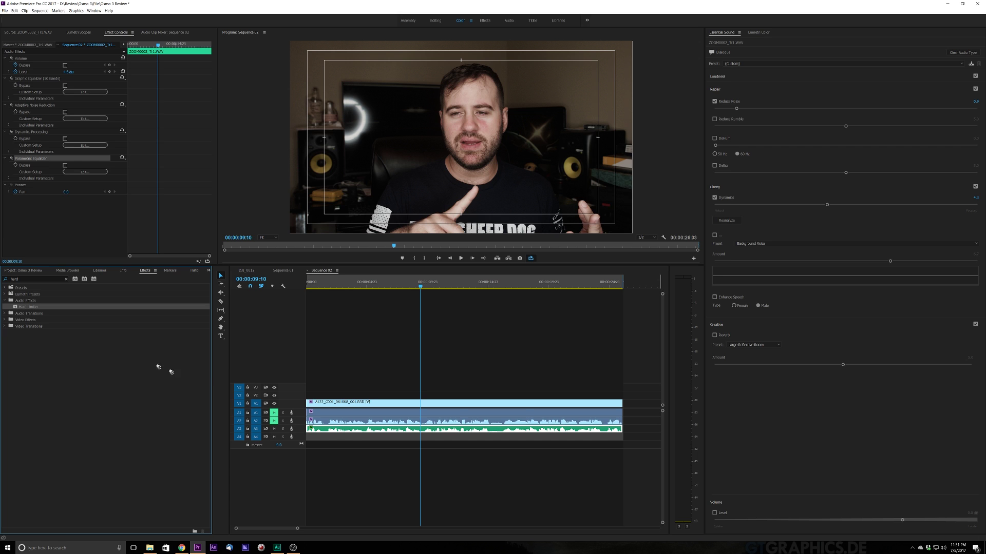
pyautogui.moveTo(158, 368); pyautogui.dragTo(368, 428)
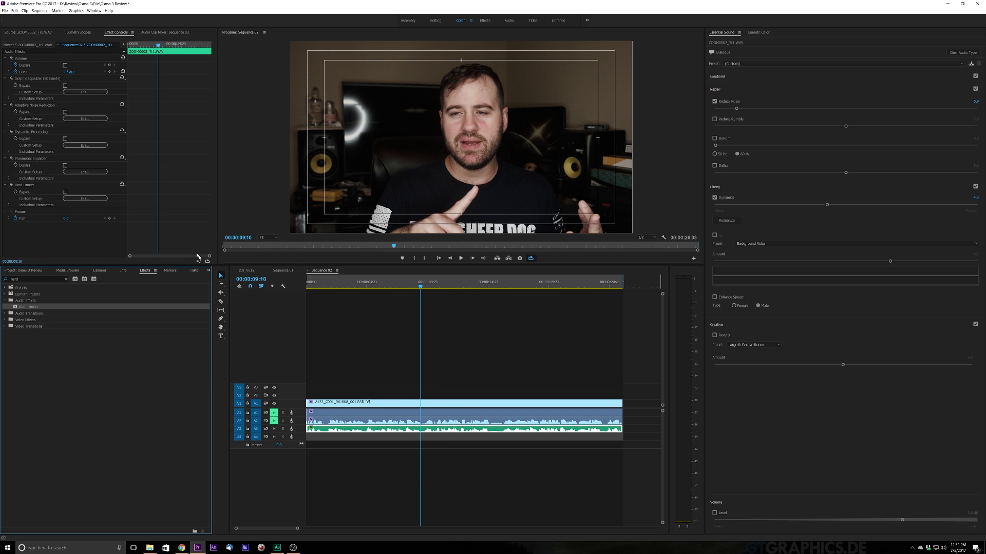
# Open the Hard Limiter's custom setup with the playhead at the start, resize its window, and choose True Peak
pyautogui.hotkey('shift', '3')
pyautogui.press('Home')
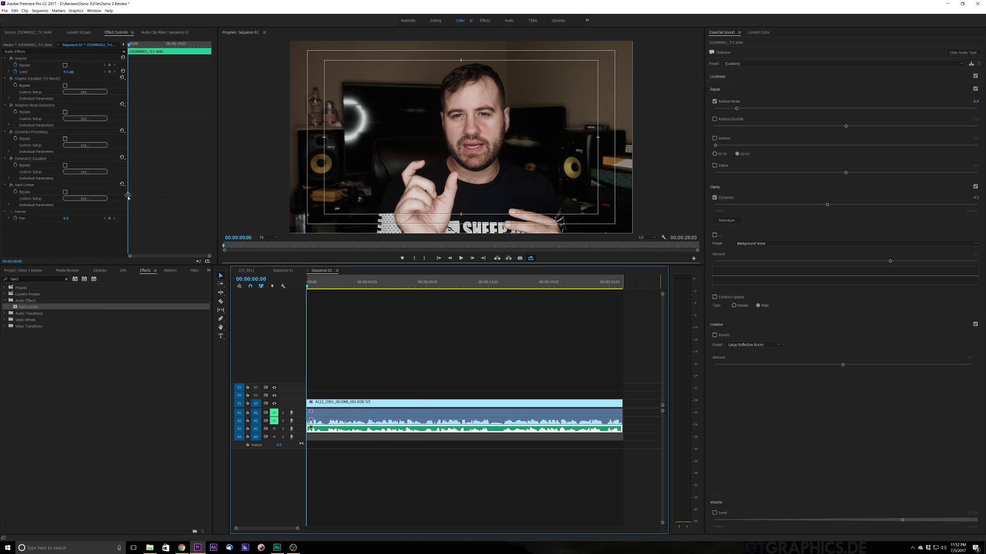
pyautogui.click(85, 199)
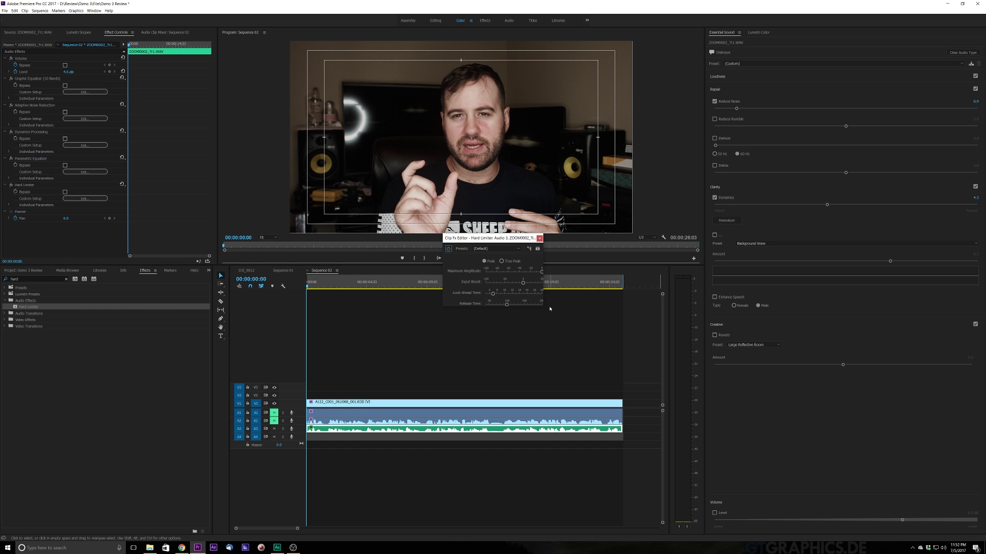
pyautogui.moveTo(542, 289); pyautogui.dragTo(655, 288)
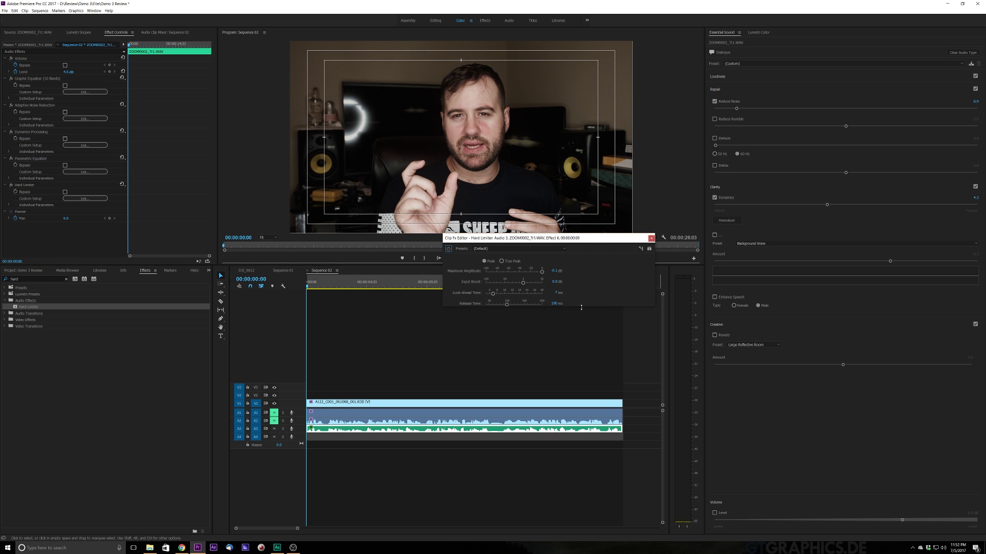
pyautogui.moveTo(581, 307); pyautogui.dragTo(580, 334)
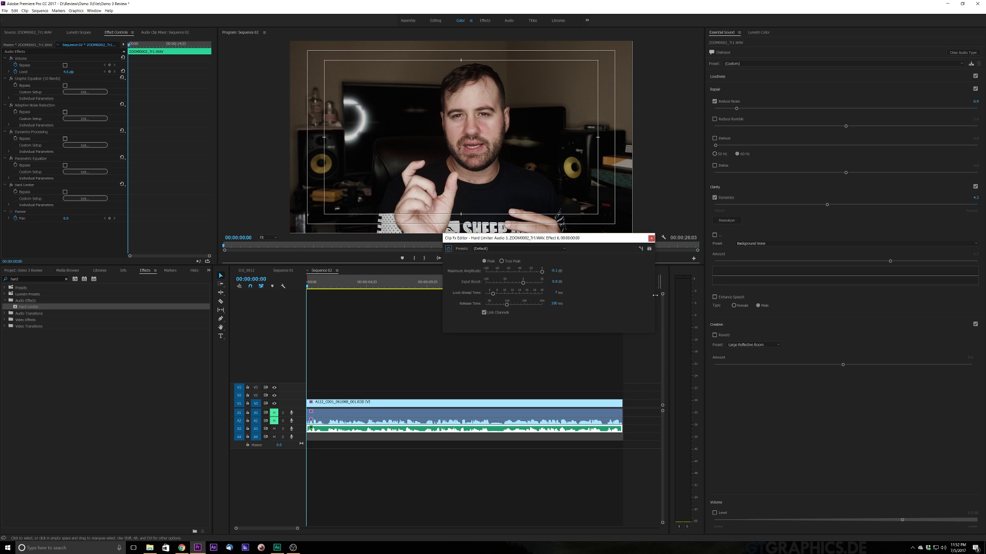
pyautogui.moveTo(654, 297); pyautogui.dragTo(593, 307)
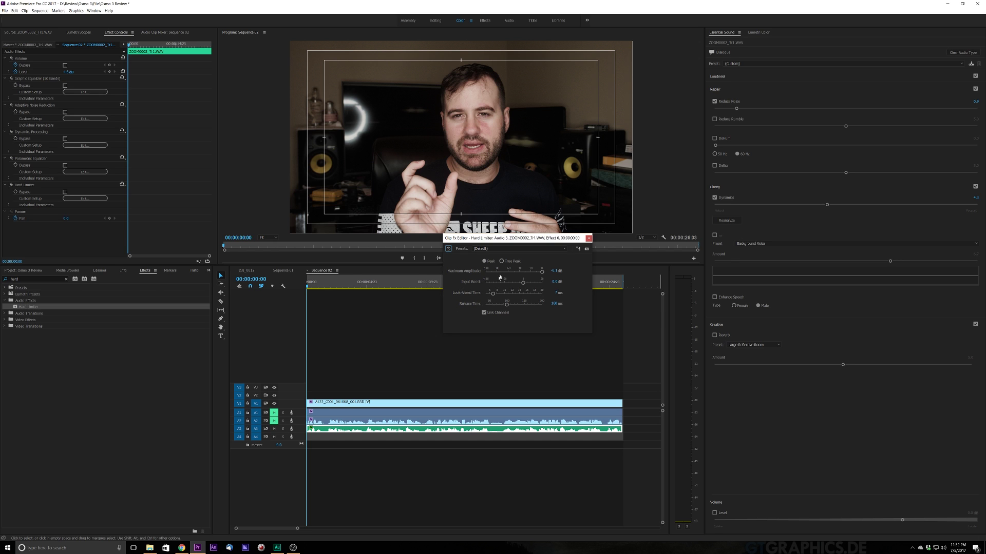
pyautogui.click(501, 261)
# Set the Hard Limiter's input boost to about 4.5 dB and look-ahead time to about 8 ms during playback
pyautogui.press('space')
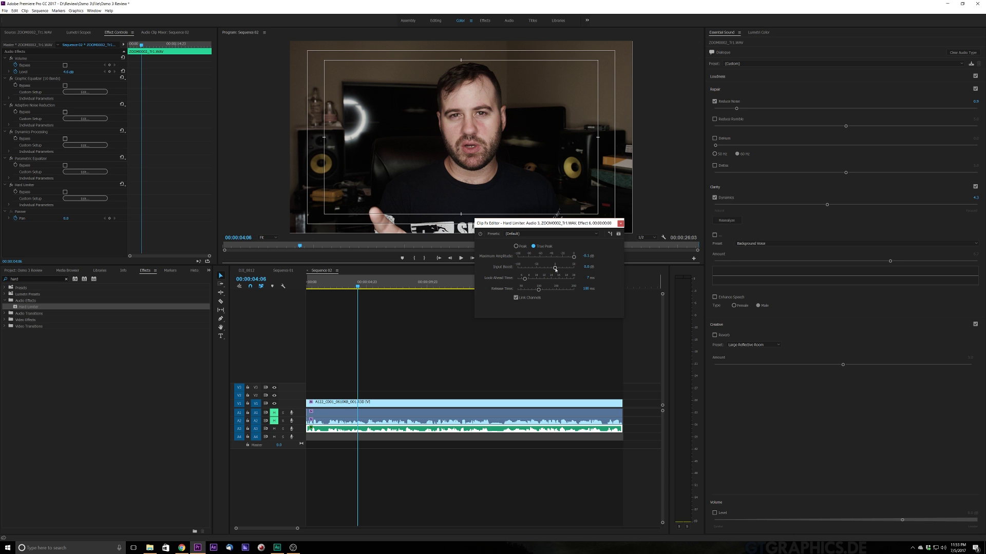
pyautogui.moveTo(556, 269); pyautogui.dragTo(559, 270)
pyautogui.press('space')
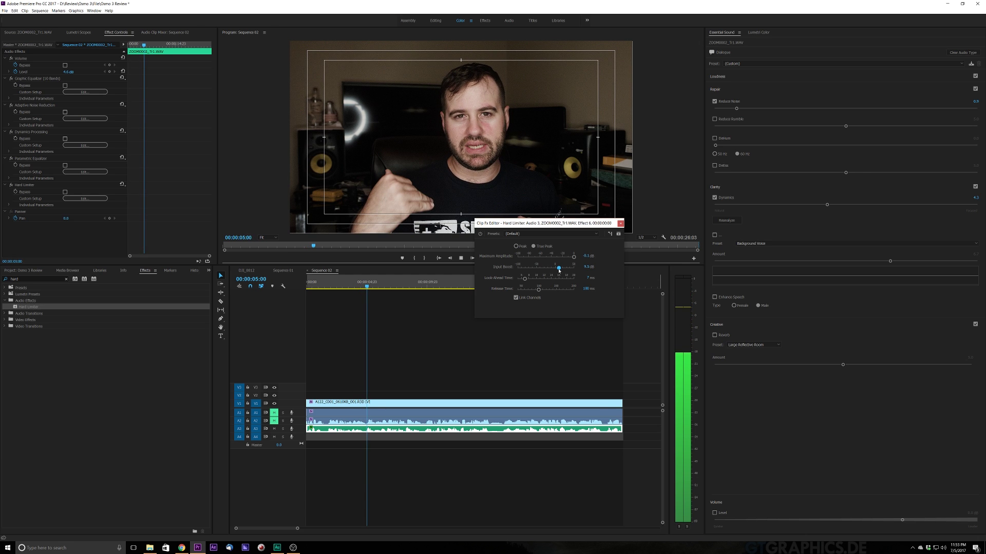
pyautogui.moveTo(559, 271); pyautogui.dragTo(557, 270)
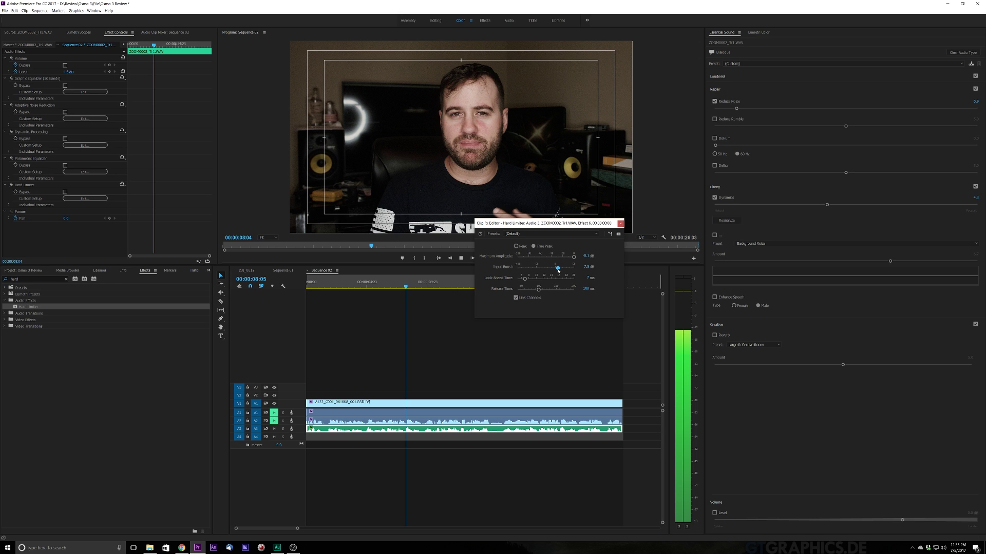
pyautogui.moveTo(558, 271); pyautogui.dragTo(558, 271)
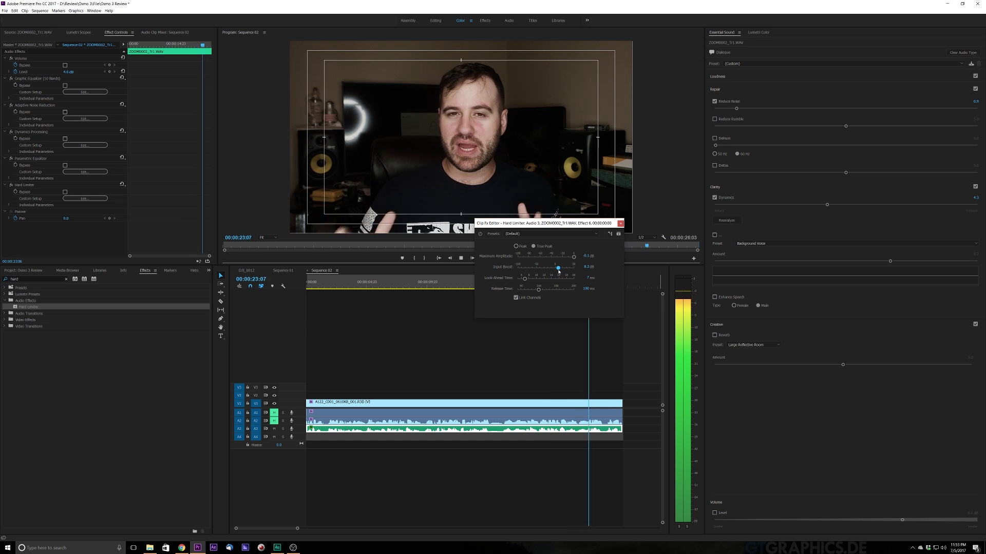
pyautogui.moveTo(557, 270); pyautogui.dragTo(558, 272)
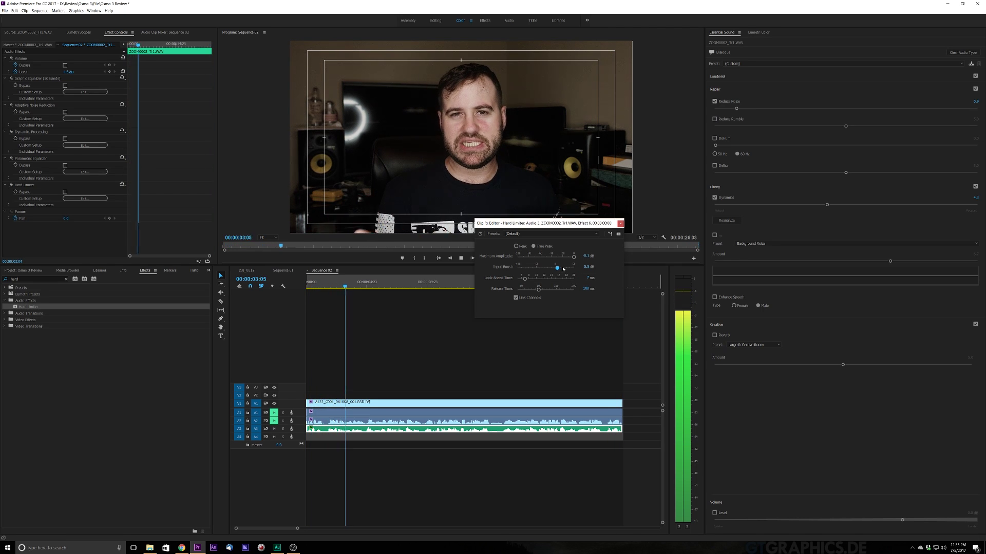
pyautogui.moveTo(557, 268); pyautogui.dragTo(557, 268)
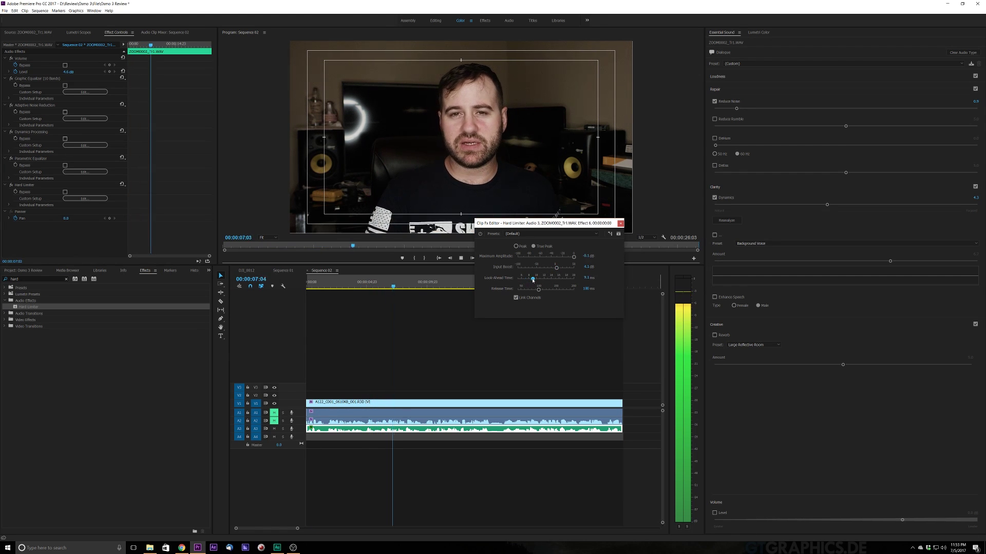
pyautogui.moveTo(525, 278); pyautogui.dragTo(528, 280)
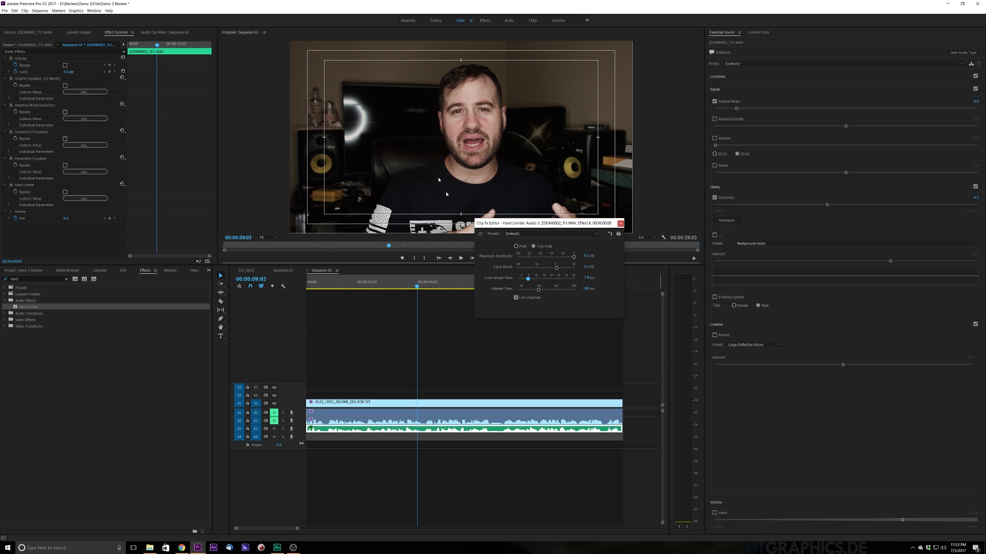
pyautogui.click(620, 223)
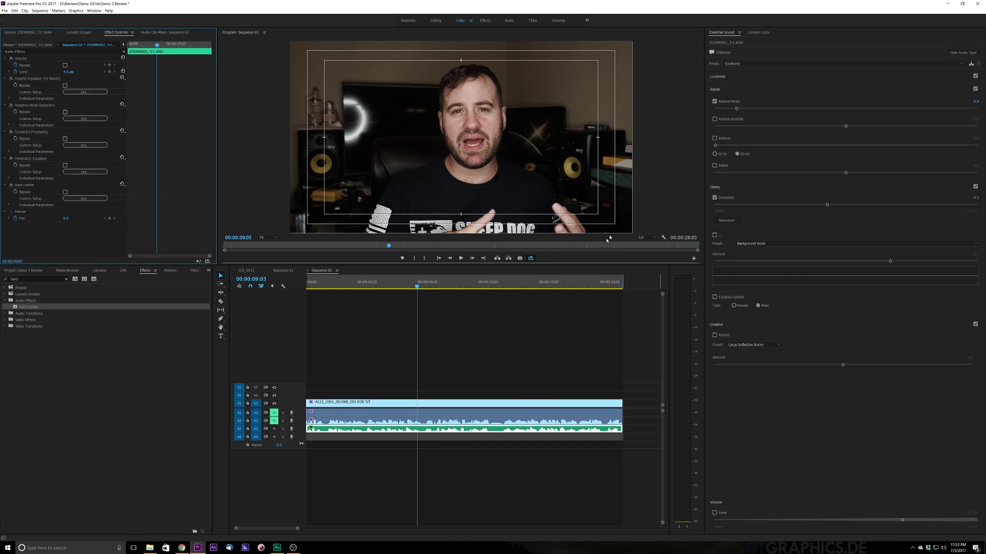
# Return the playhead to the start of Sequence 02
pyautogui.click(393, 283)
pyautogui.moveTo(308, 296); pyautogui.dragTo(306, 295)
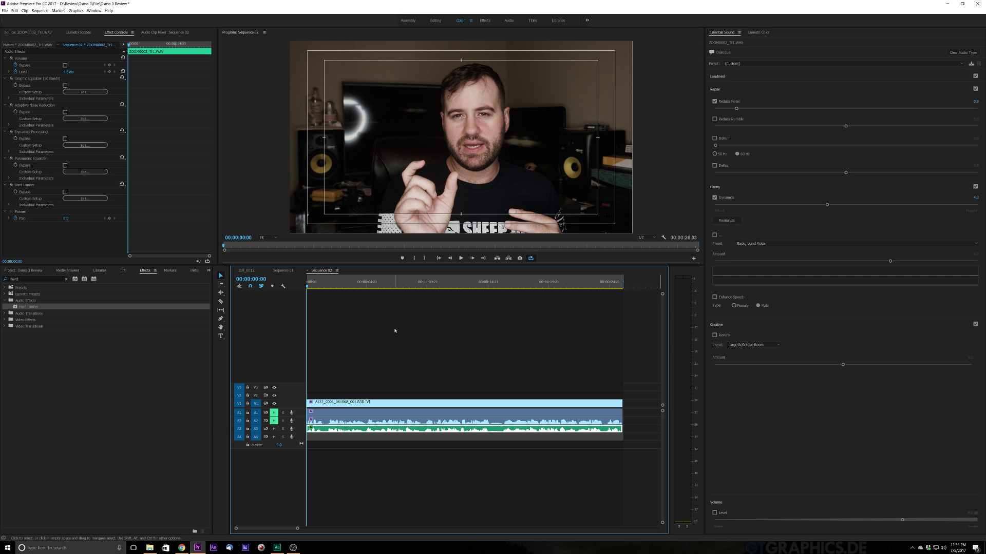
pyautogui.click(12, 178)
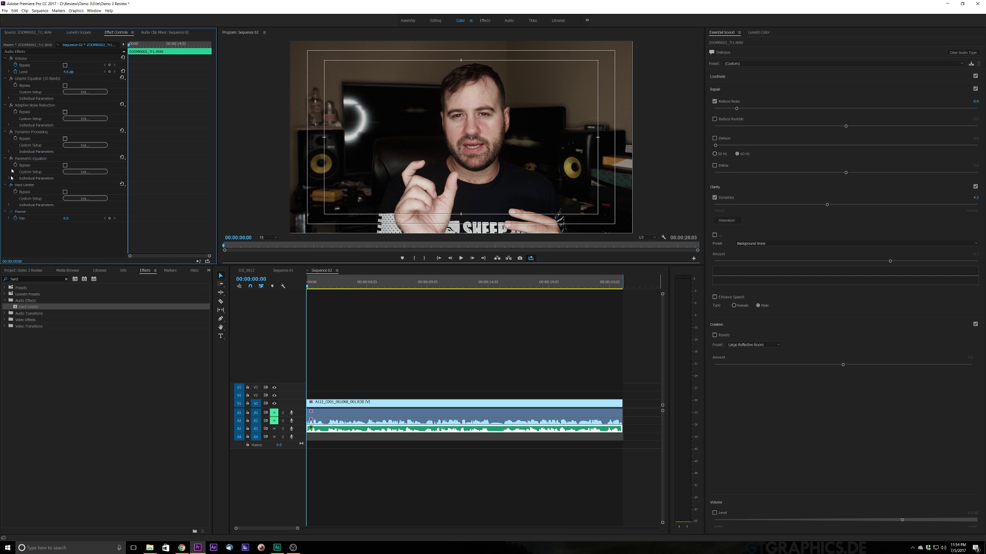
# Play Sequence 02 from the start, return to its beginning, and play it again to review the processed dialogue
pyautogui.press('space')
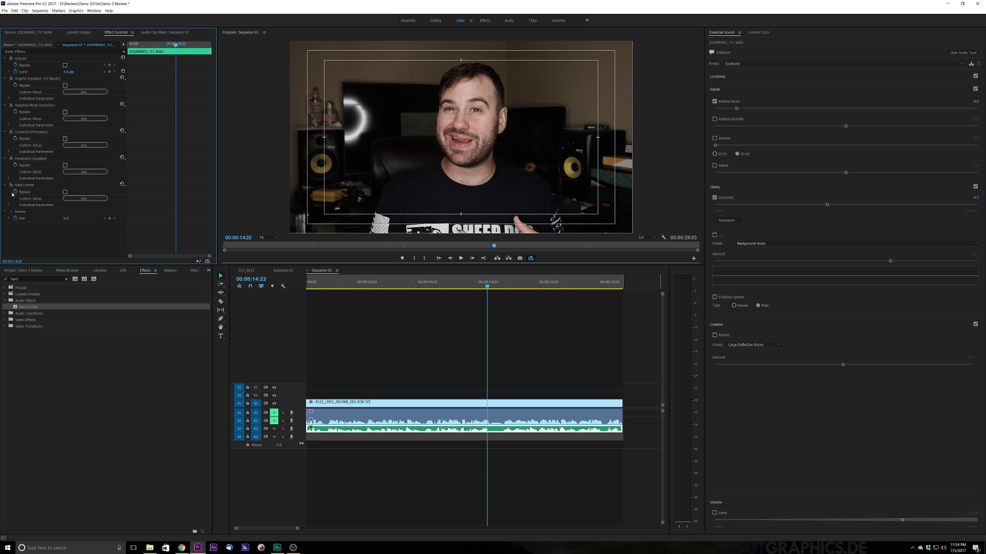
pyautogui.click(285, 296)
pyautogui.press('Home')
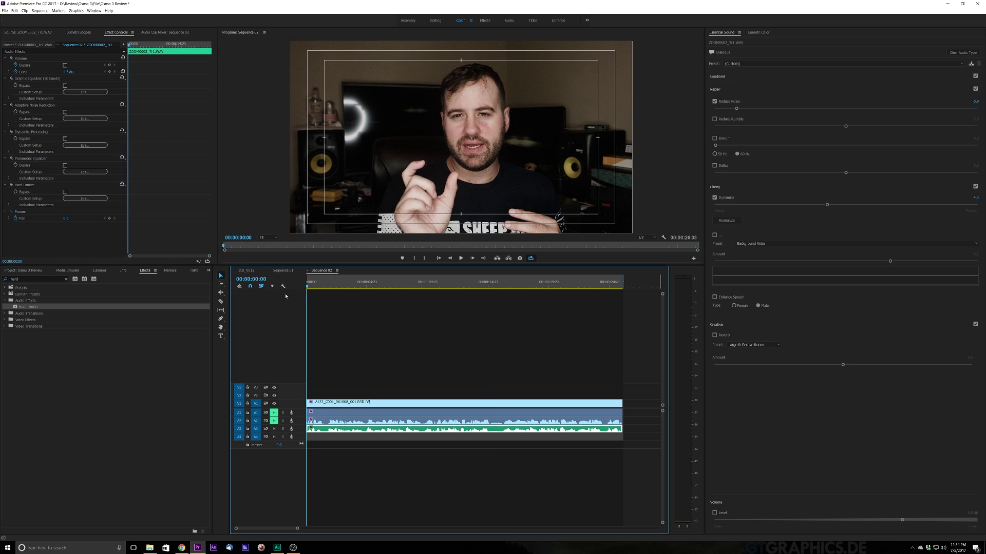
pyautogui.press('space')
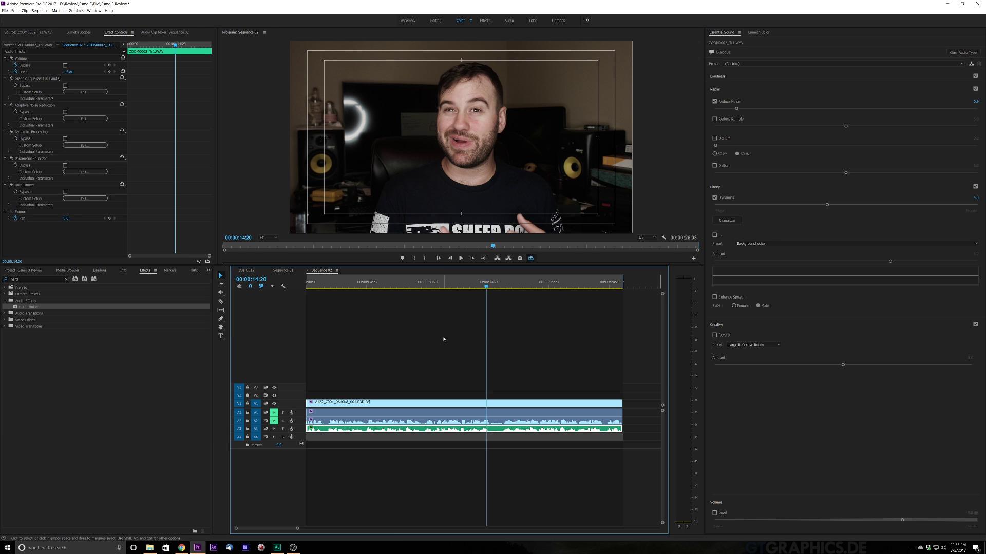
# Switch to Chrome, view the two open YouTube channel pages, and return to Premiere Pro
pyautogui.click(182, 548)
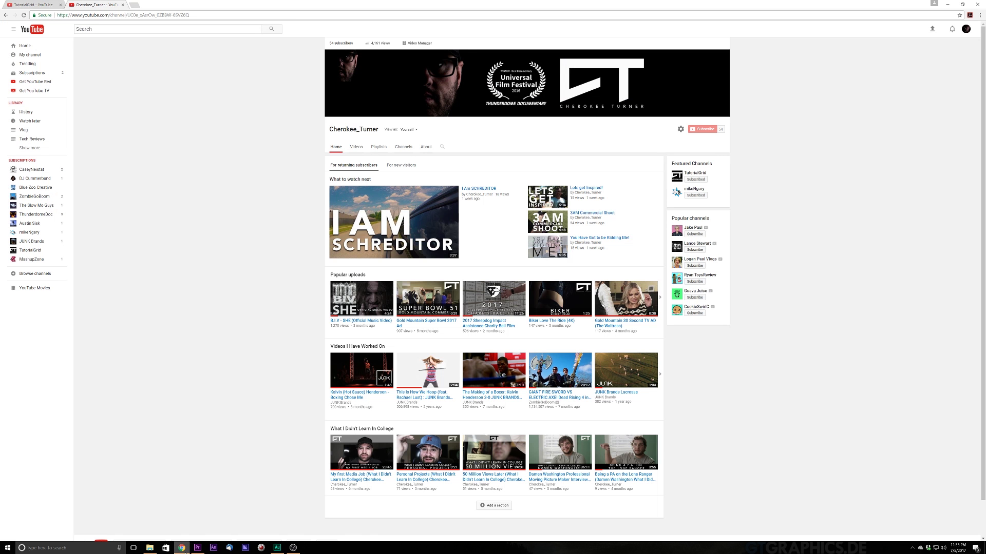
pyautogui.click(20, 4)
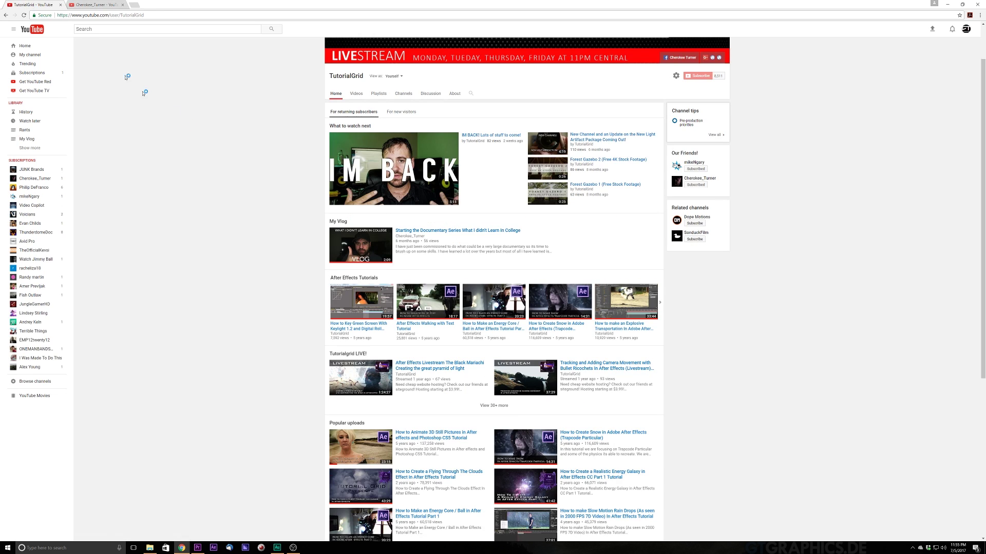
pyautogui.click(94, 4)
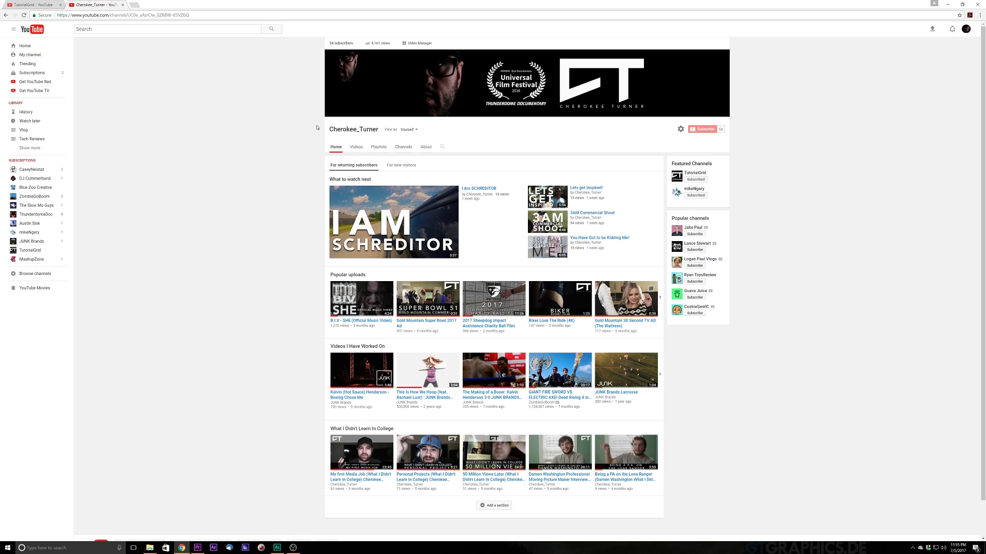
pyautogui.click(950, 5)
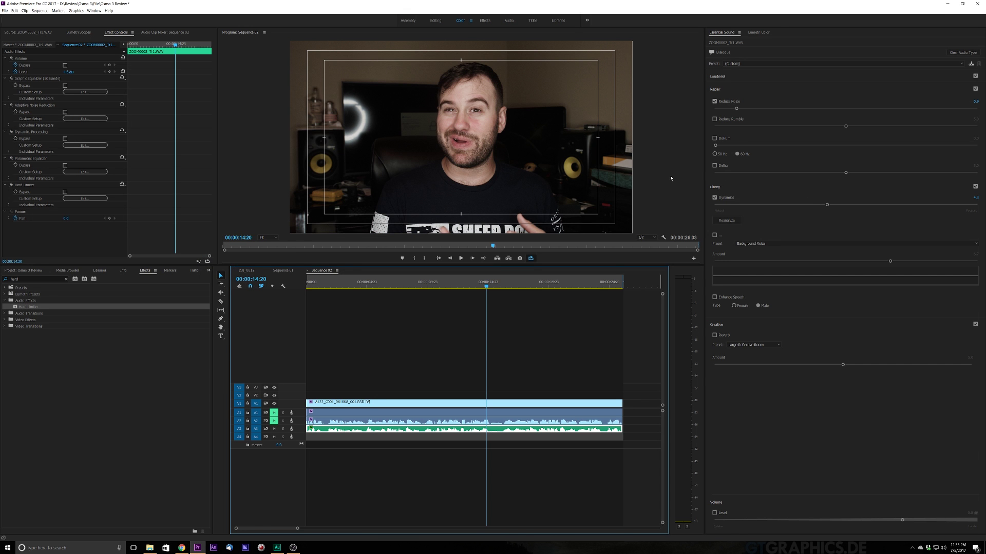